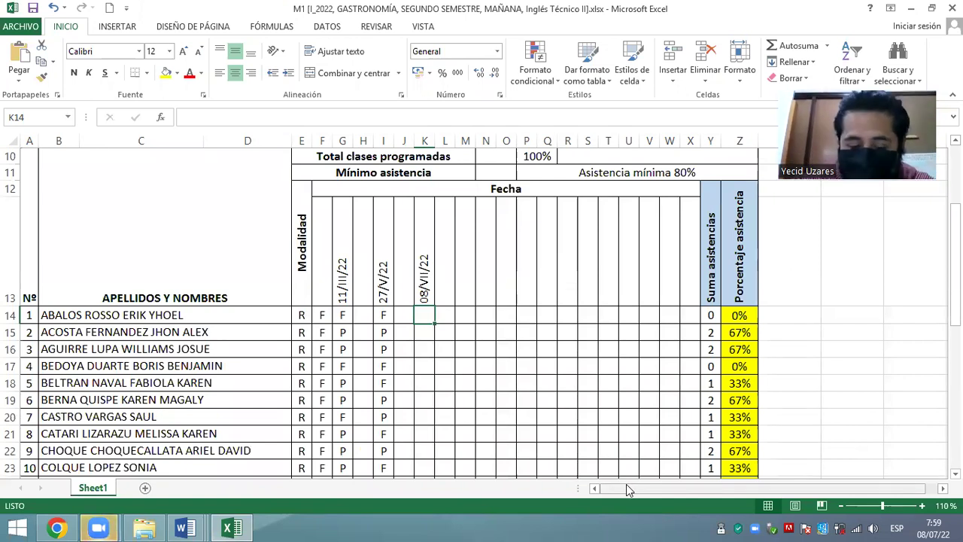
- Record the 08/VII/22 attendance for students 1 to 3 in K14:K16 as F, F and P
text(F)
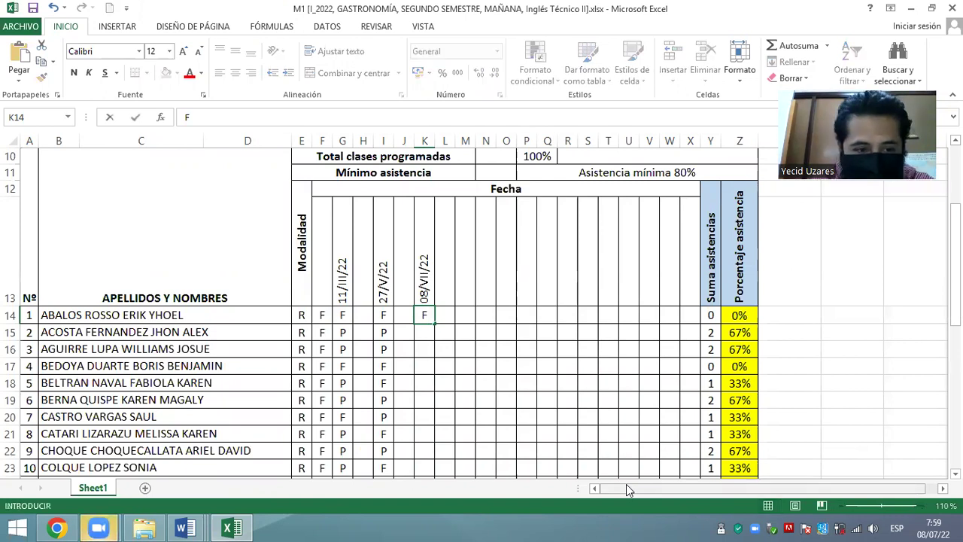
key(Return)
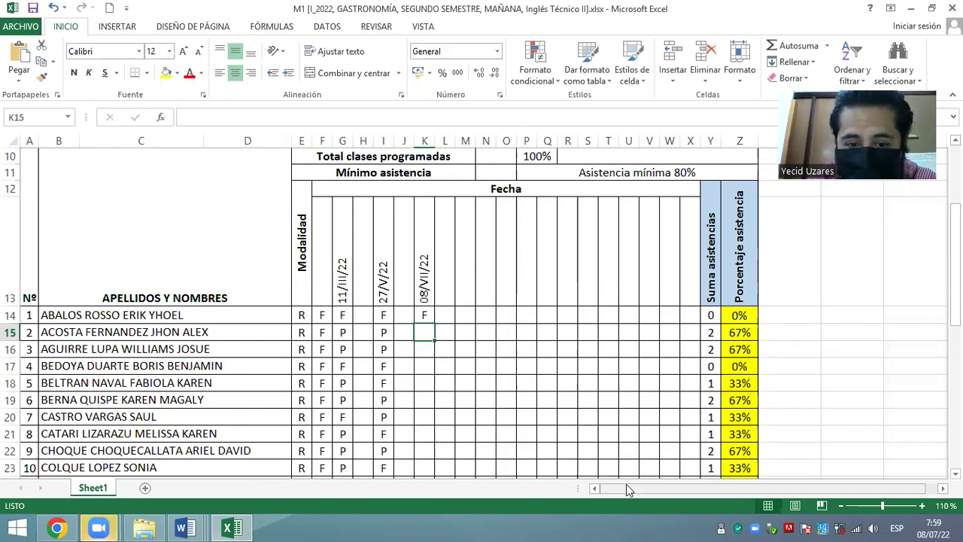
text(F)
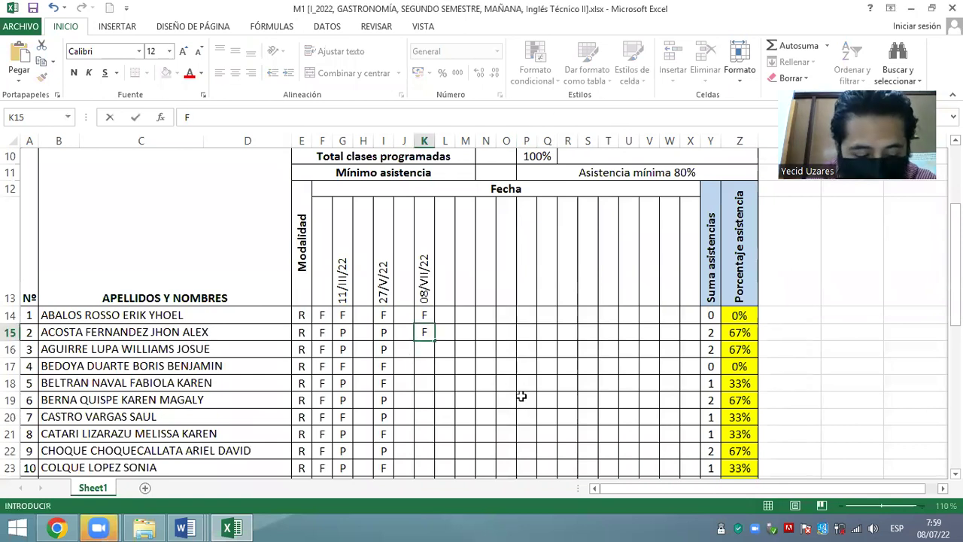
key(Return)
text(P)
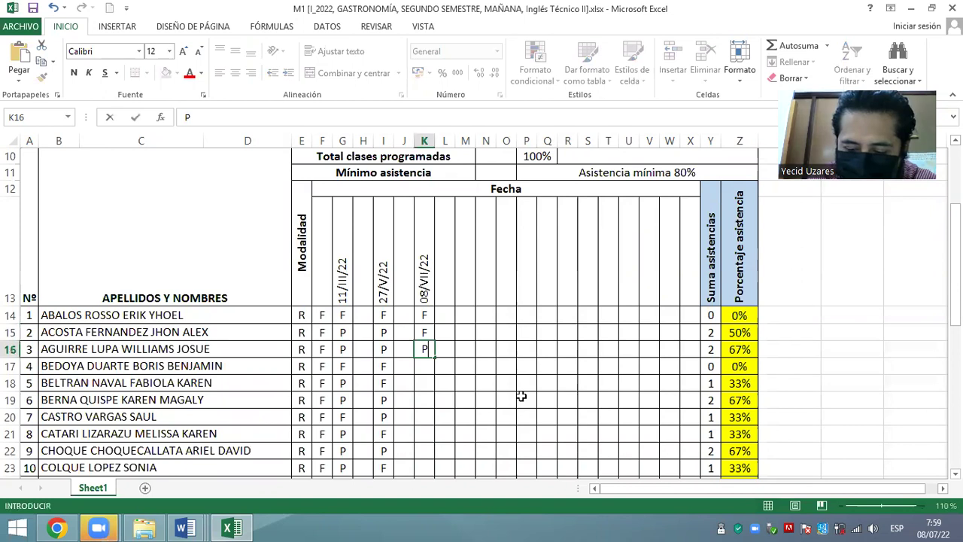
key(Return)
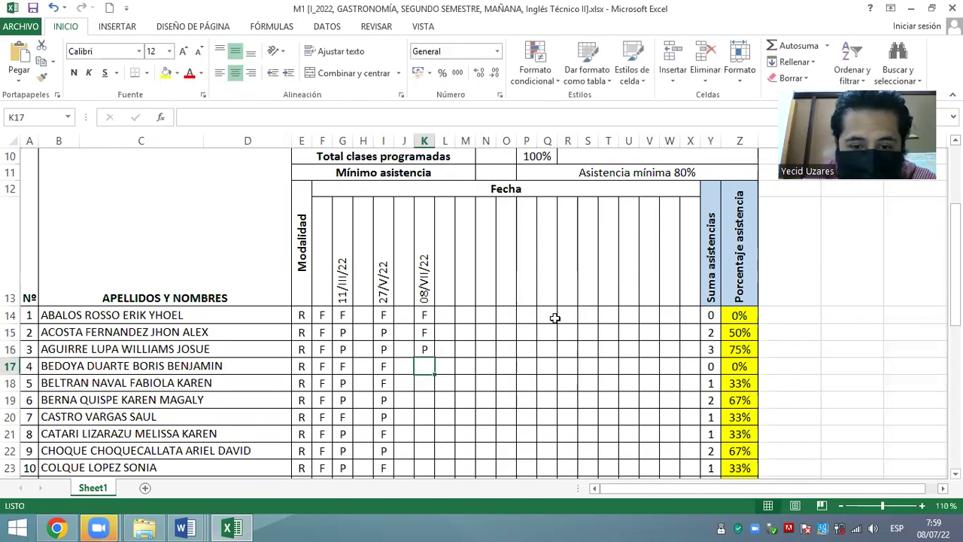
- Mark students 4 and 5 with F for 08/VII/22 in cells K17 and K18
scroll(554, 318, down, 2)
scroll(569, 300, down, 1)
scroll(572, 300, up, 1)
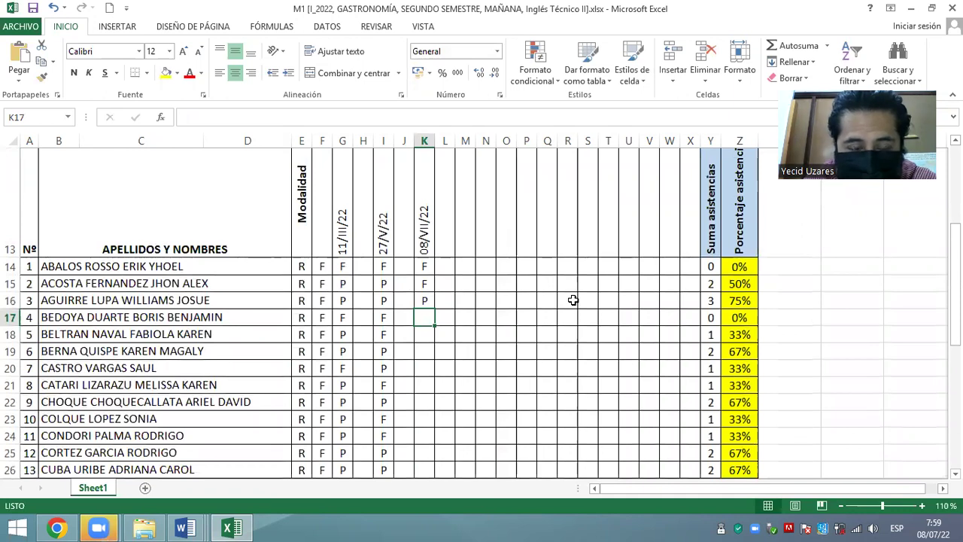
text(F)
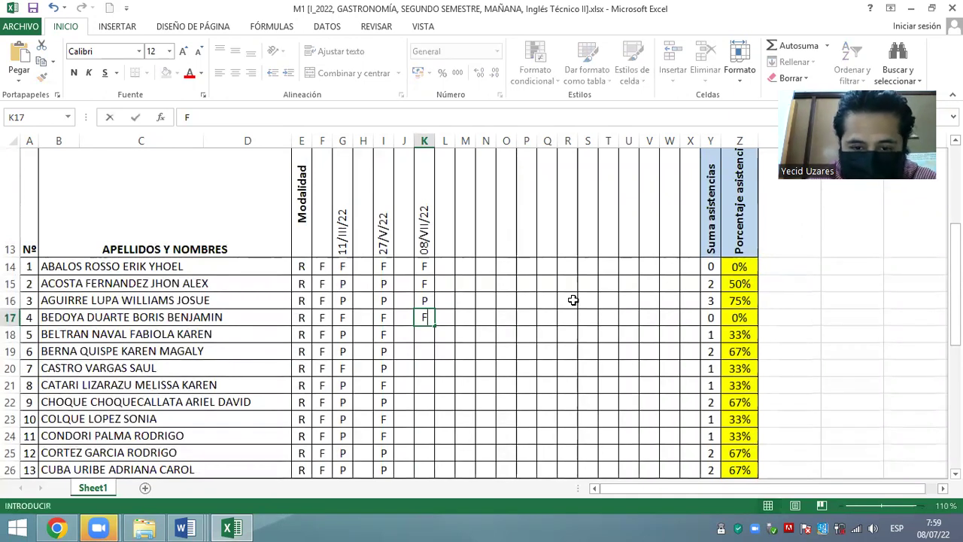
key(Return)
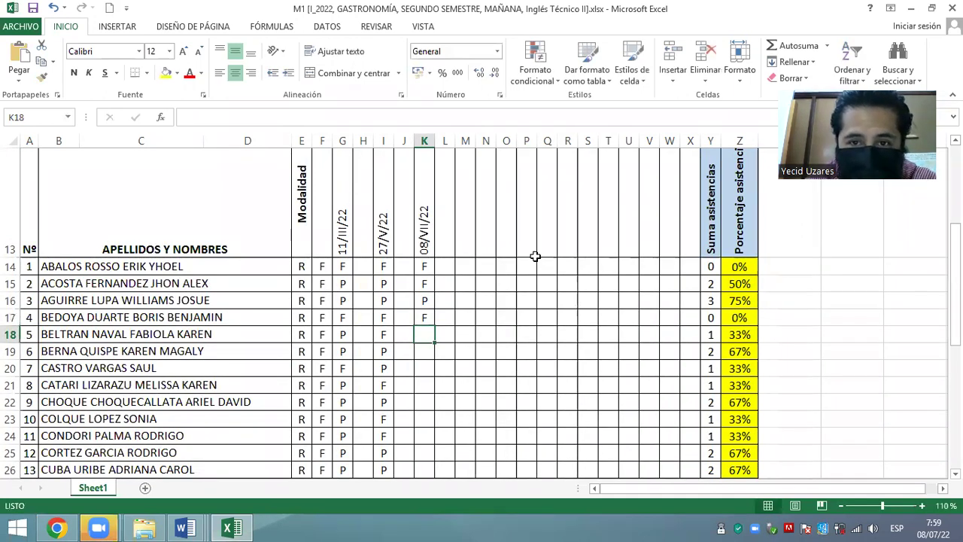
scroll(549, 189, down, 1)
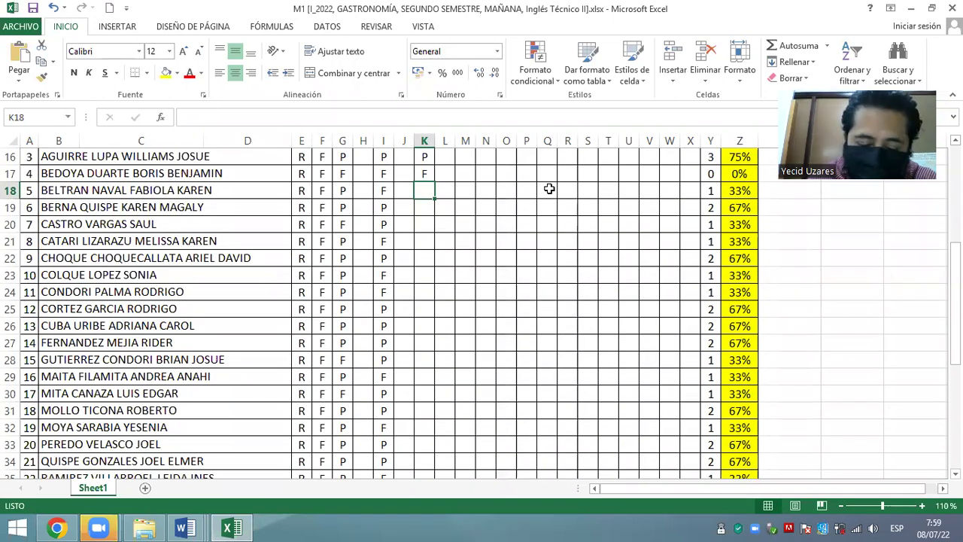
text(F)
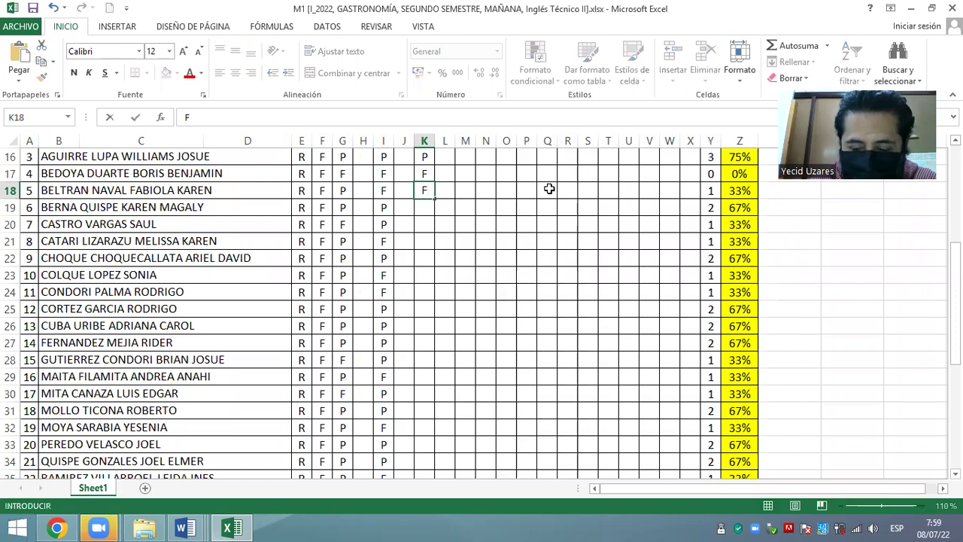
key(Return)
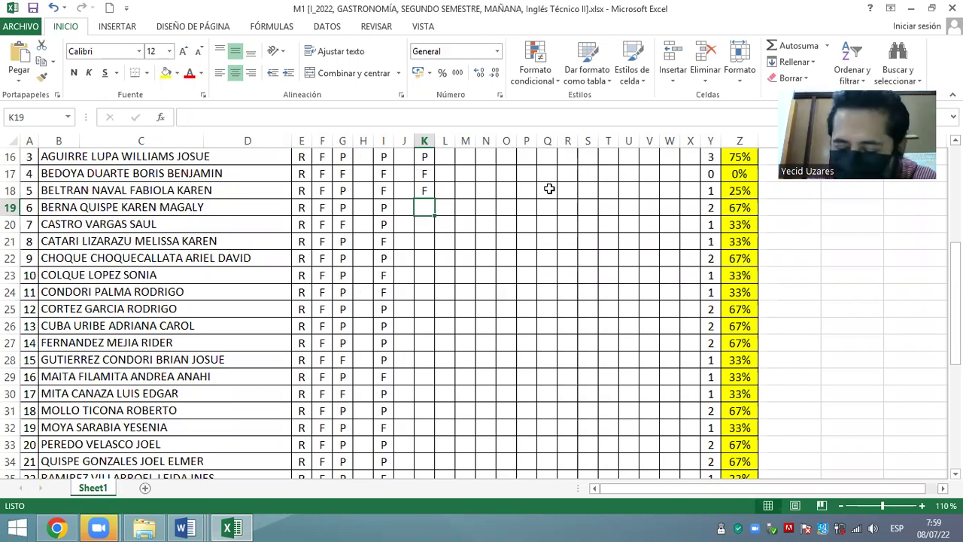
- Mark students 6, 7 and 8 with P for 08/VII/22 in cells K19 to K21
text(P)
key(Return)
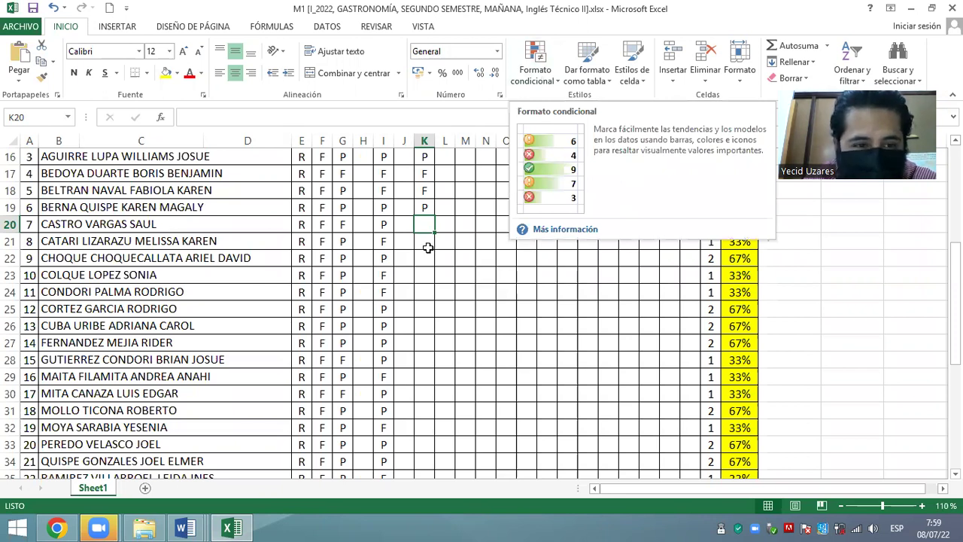
text(P)
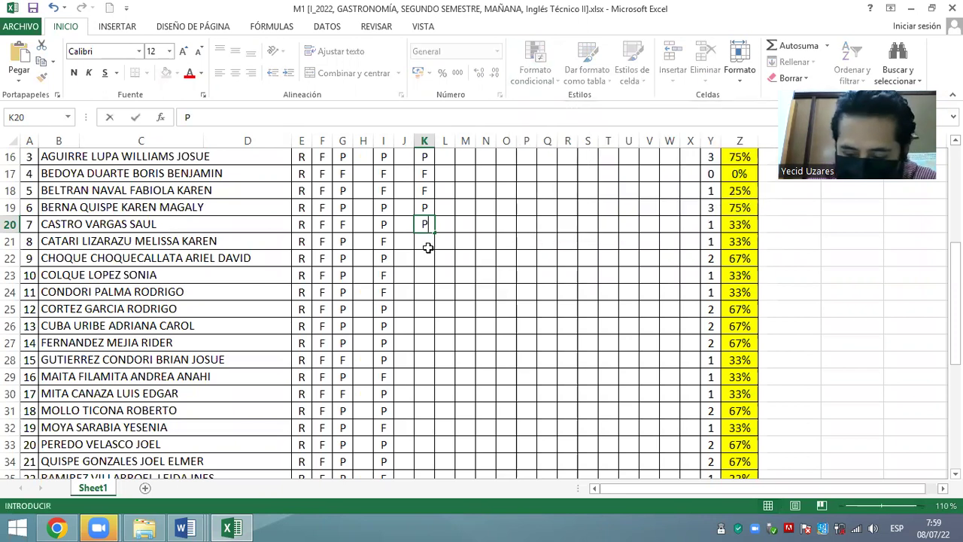
key(Return)
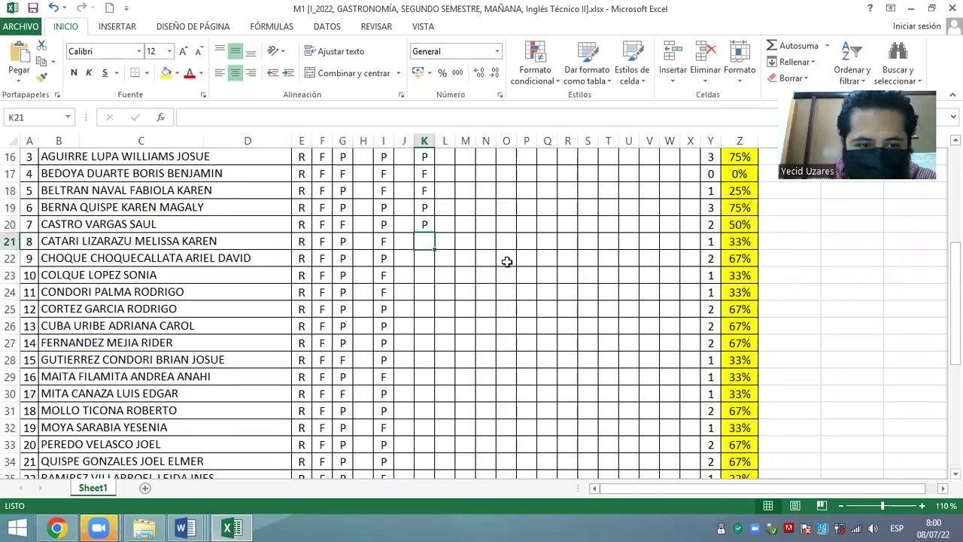
text(P)
key(Return)
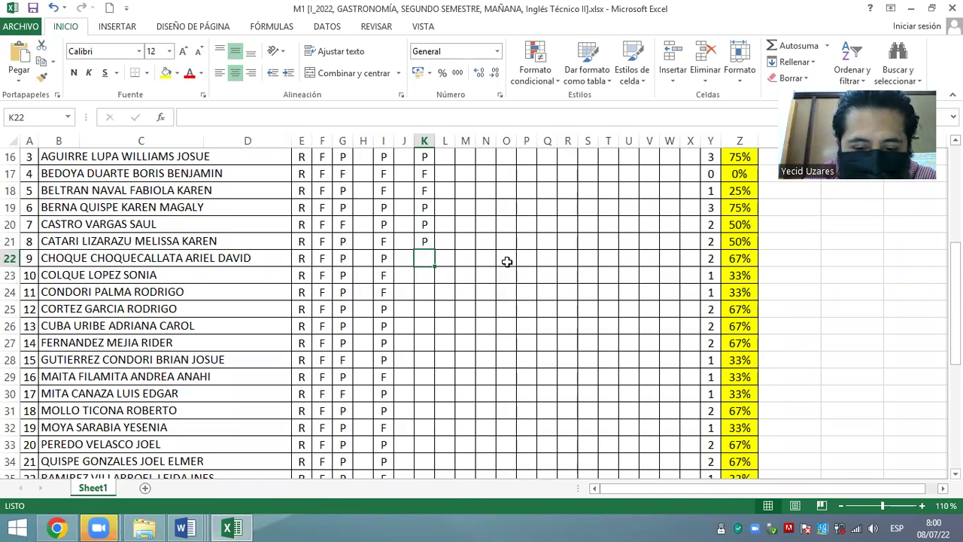
- Mark students 9 to 12 with F in the 08/VII/22 column, cells K22 to K25
text(F)
key(Return)
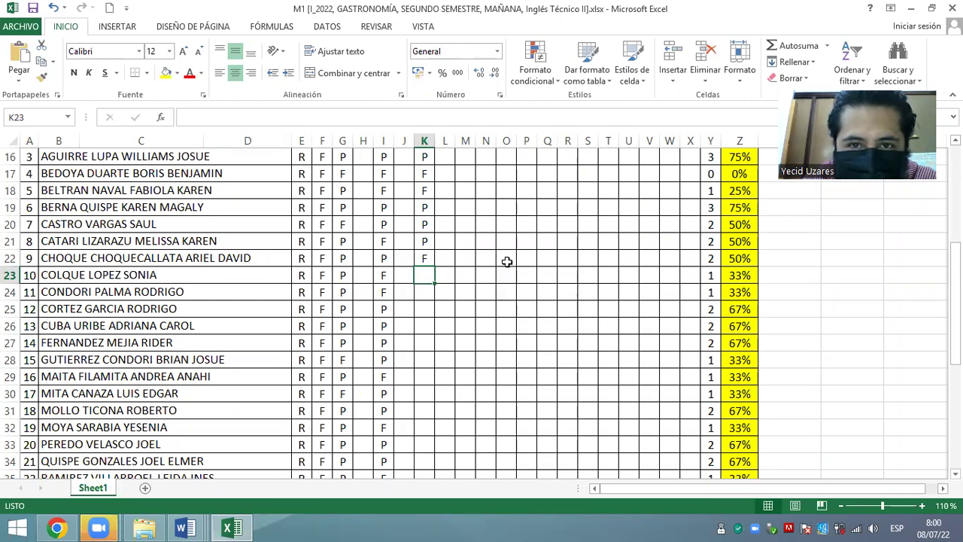
text(F)
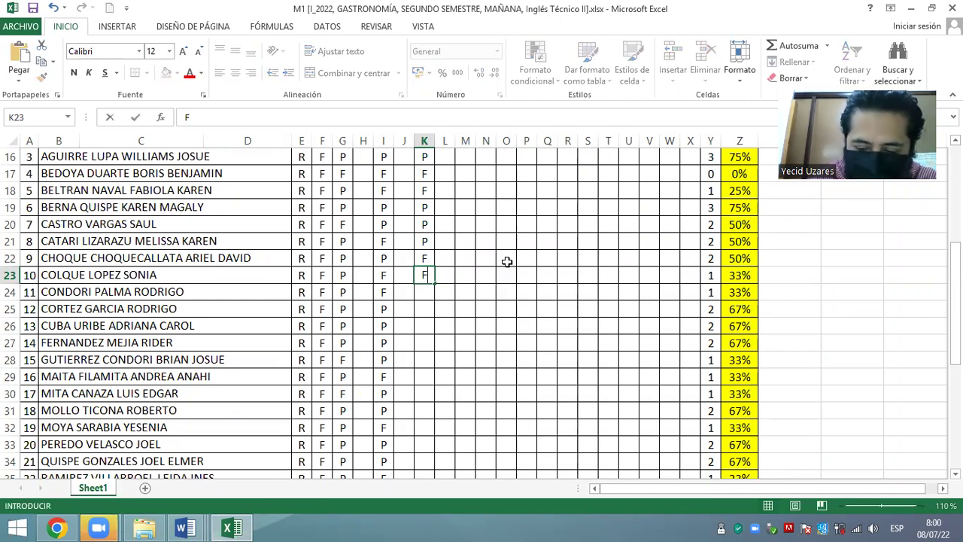
key(Return)
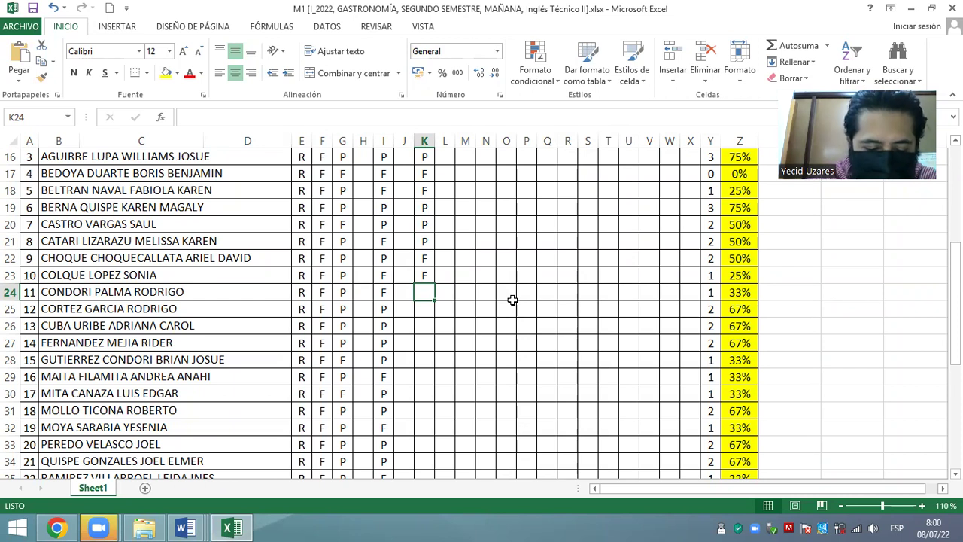
text(F)
key(Return)
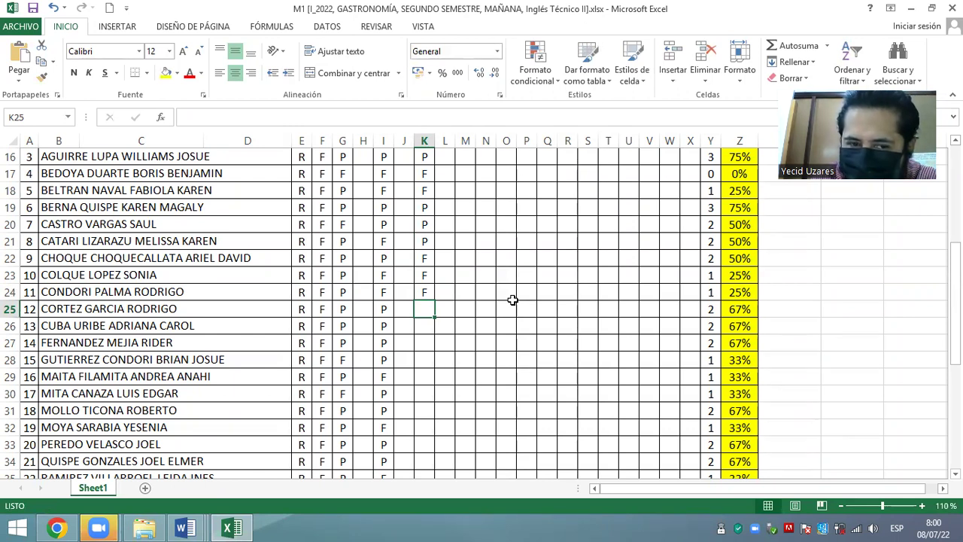
text(F)
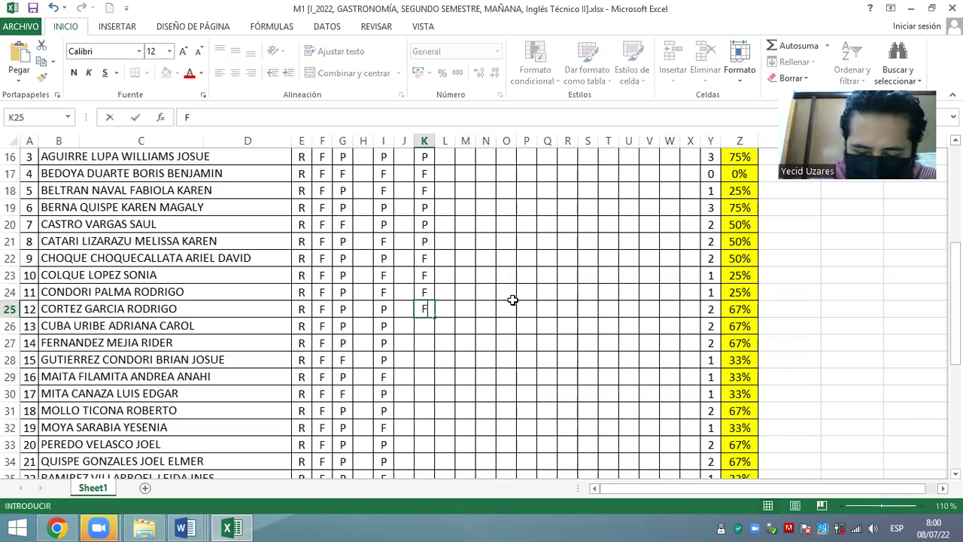
key(Return)
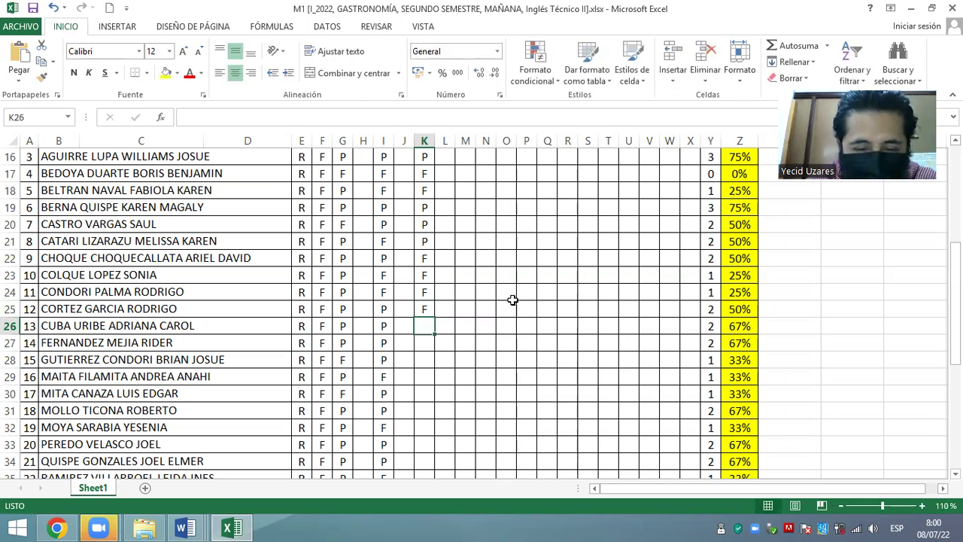
- Enter the 08/VII/22 attendance of students 13 and 14: P in K26 and F in K27
scroll(556, 291, down, 1)
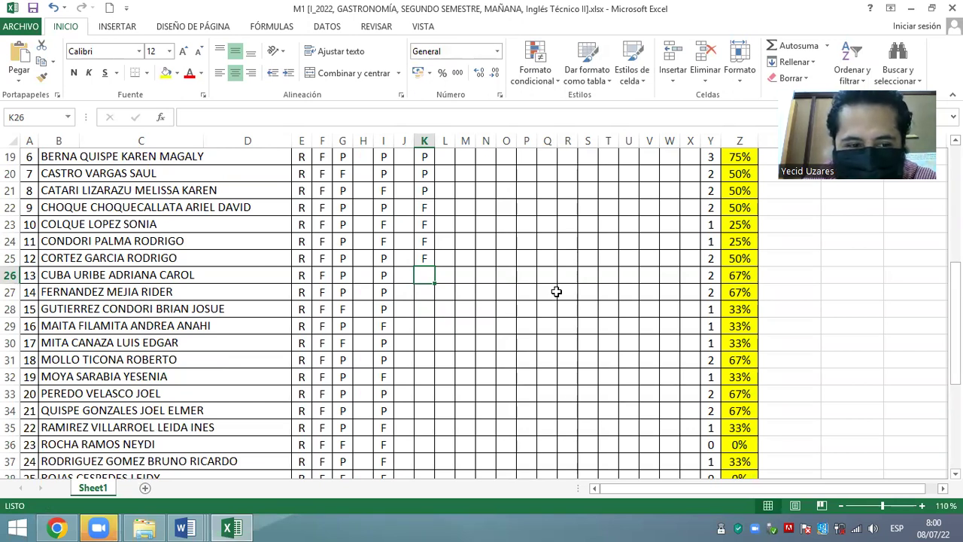
text(P)
key(Return)
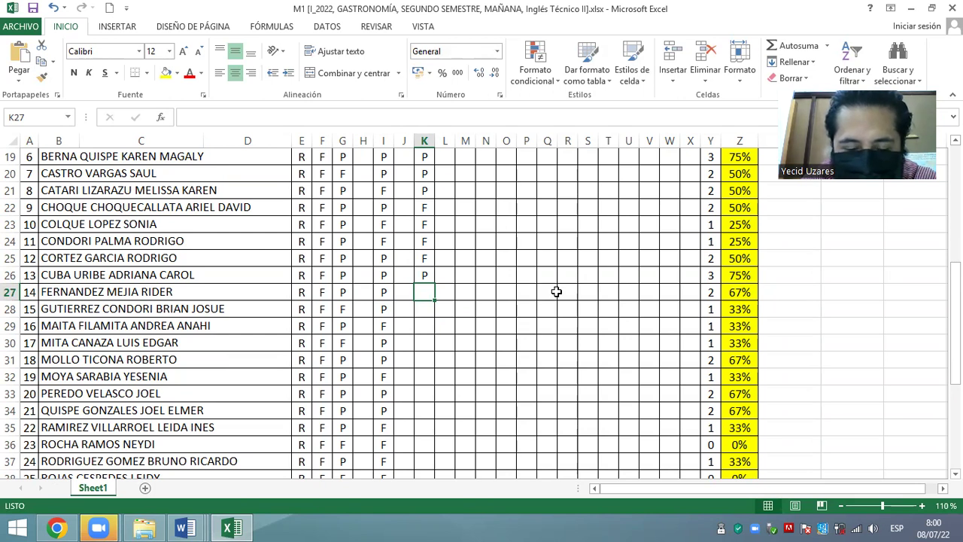
text(F)
key(Return)
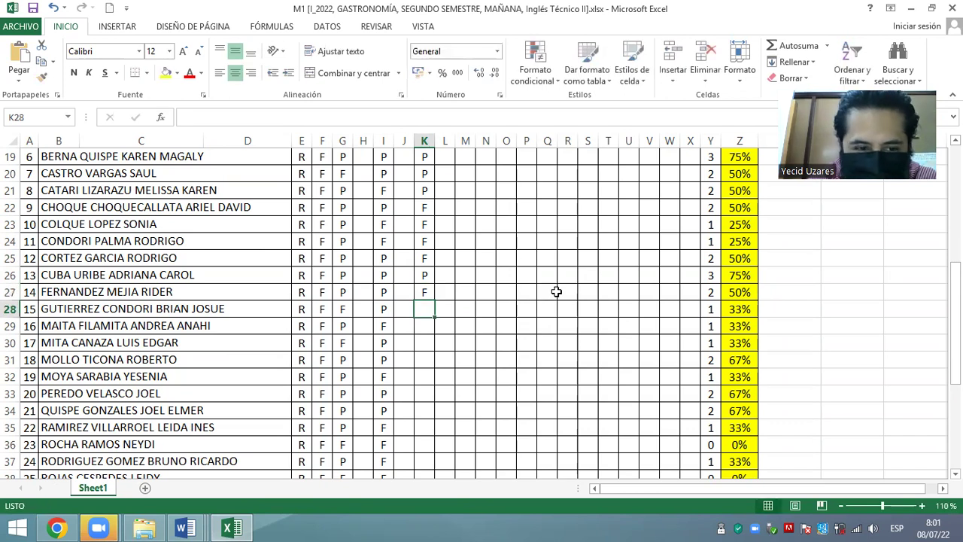
- Record the 08/VII/22 attendance for students 15 to 17 in K28:K30 as F, P and F
scroll(567, 278, down, 2)
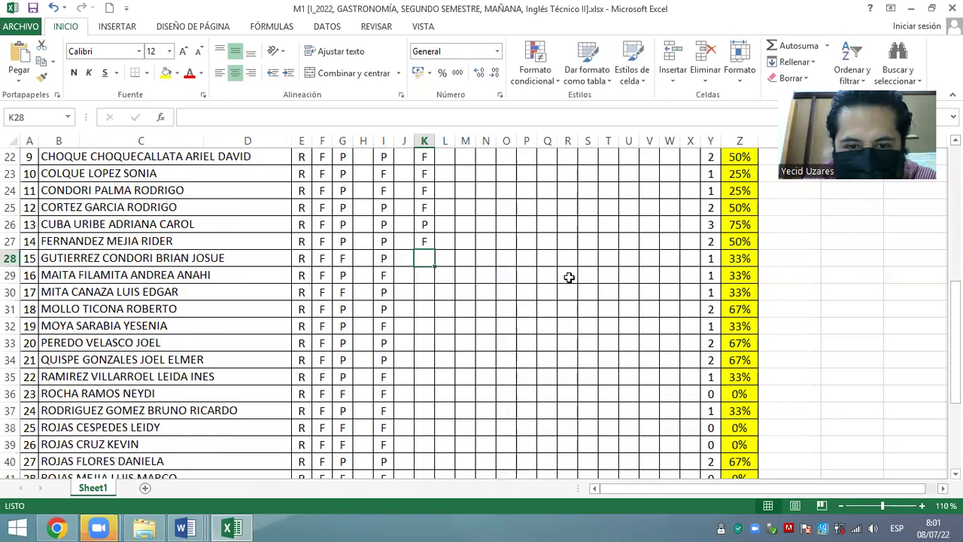
scroll(568, 277, down, 1)
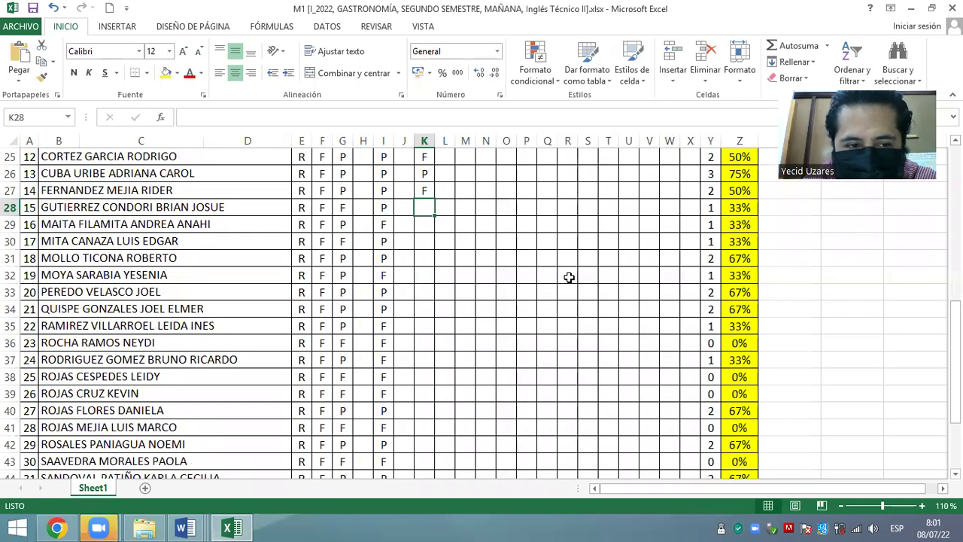
text(F)
key(Return)
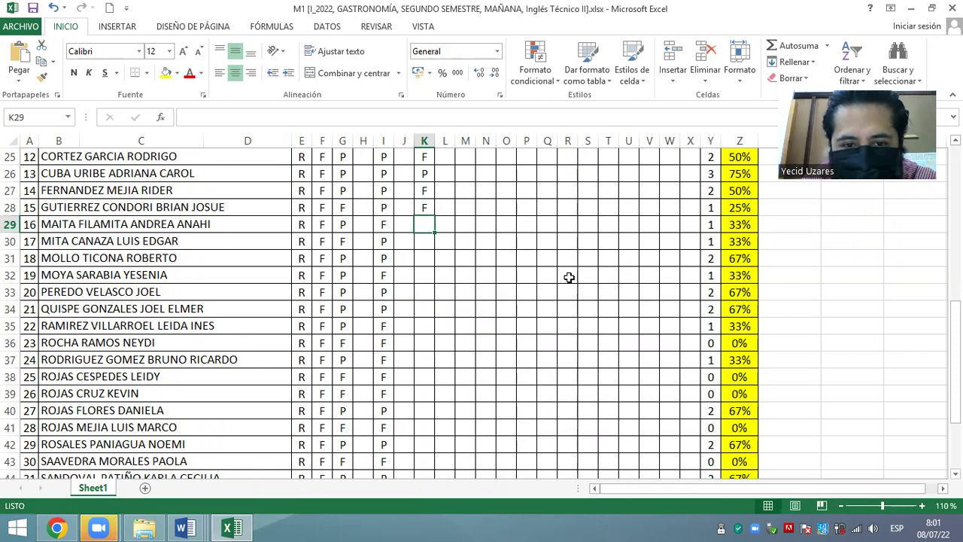
text(P)
key(Return)
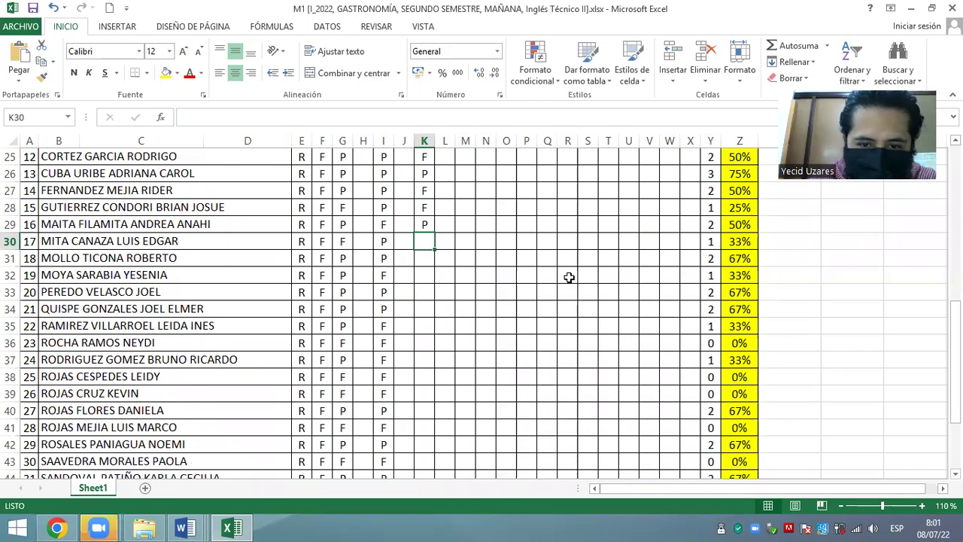
text(F)
key(Return)
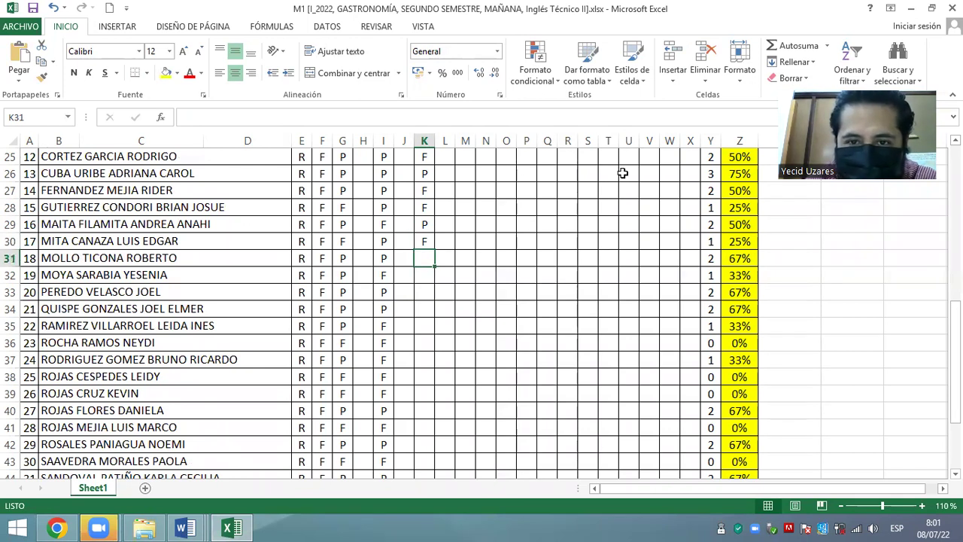
- Mark students 18, 19 and 20 with P for 08/VII/22 in cells K31 to K33
click(423, 257)
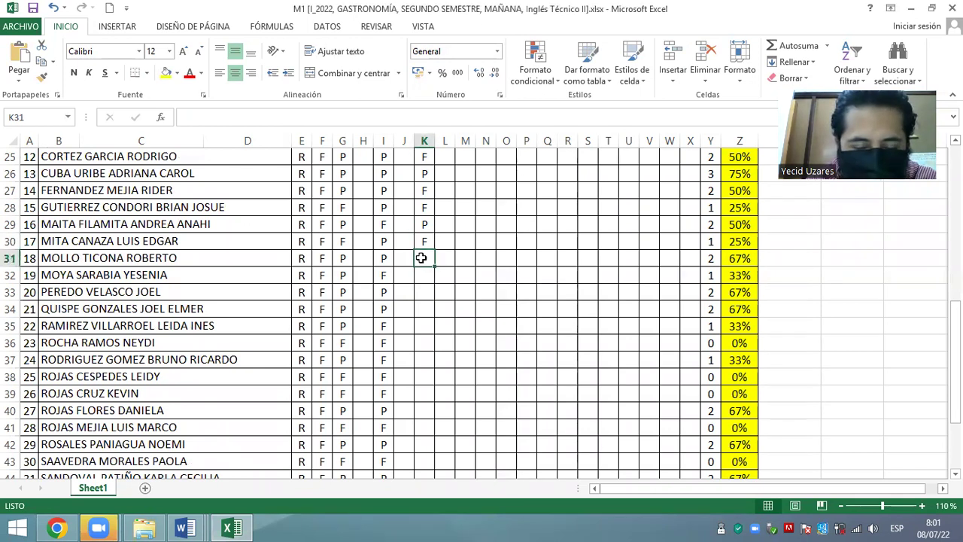
scroll(493, 308, down, 1)
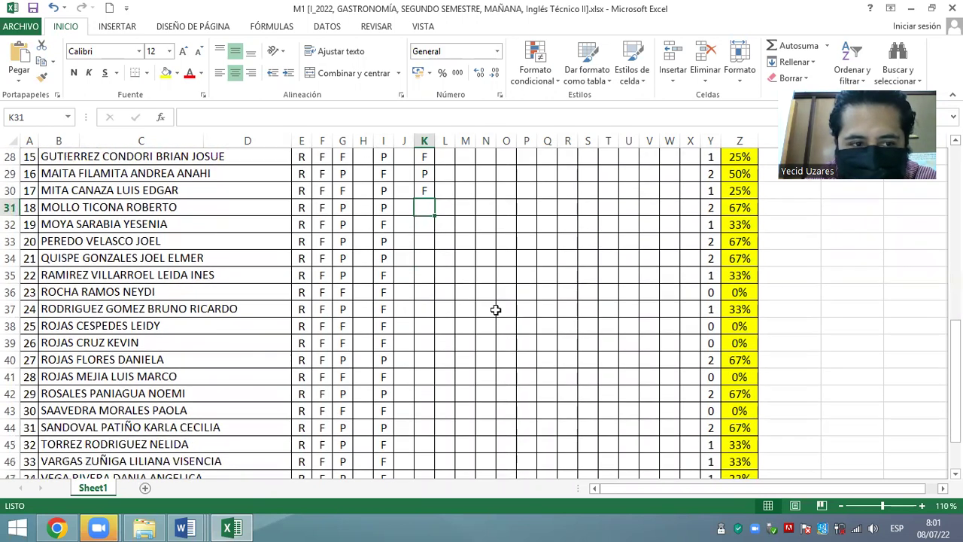
text(P)
key(Return)
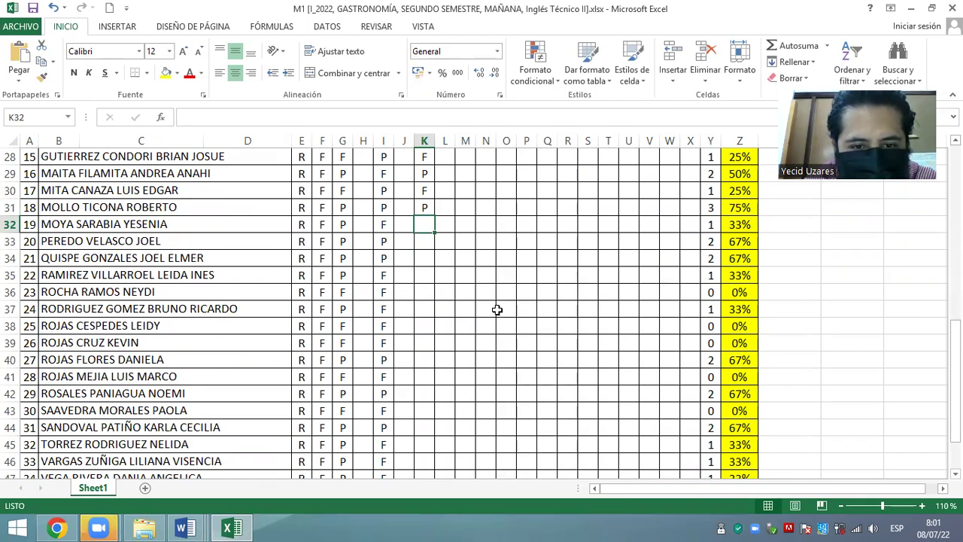
text(P)
key(Return)
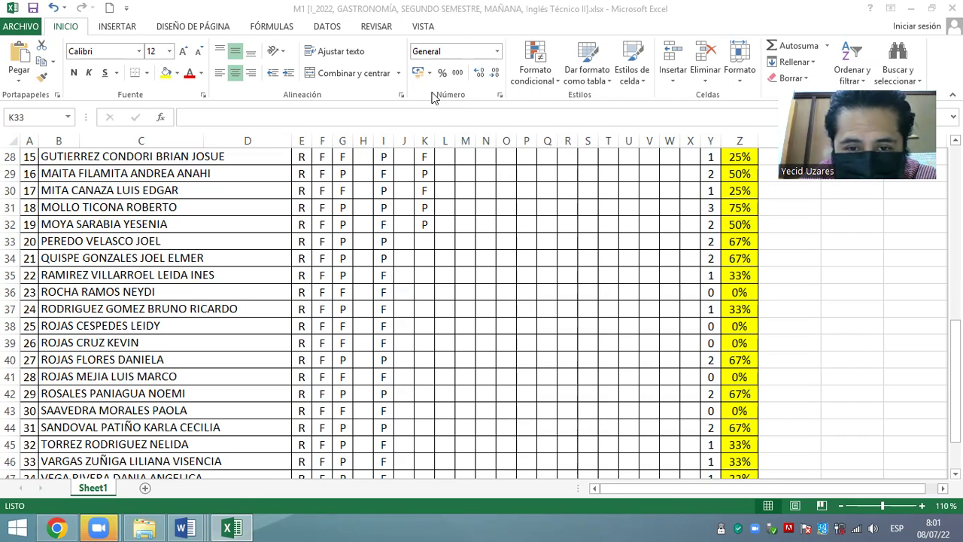
click(415, 240)
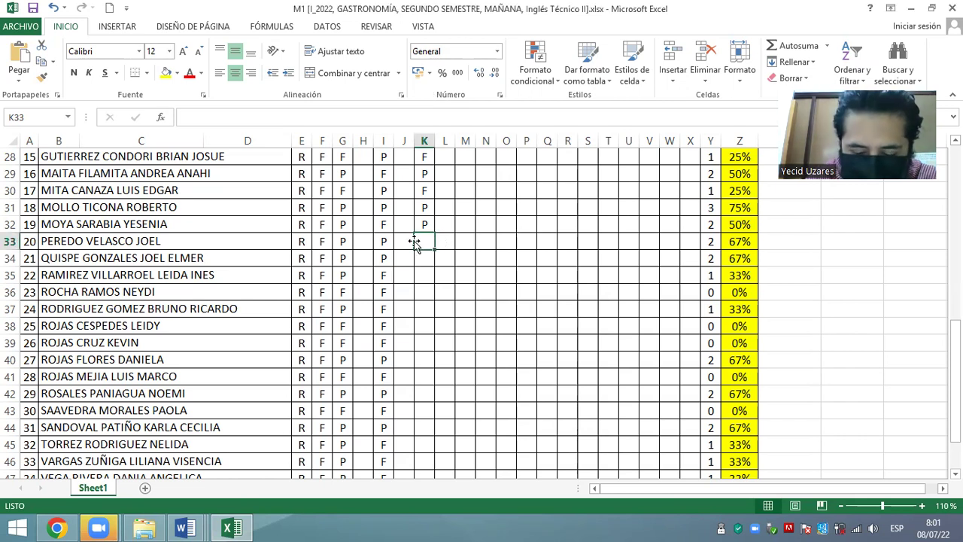
text(P)
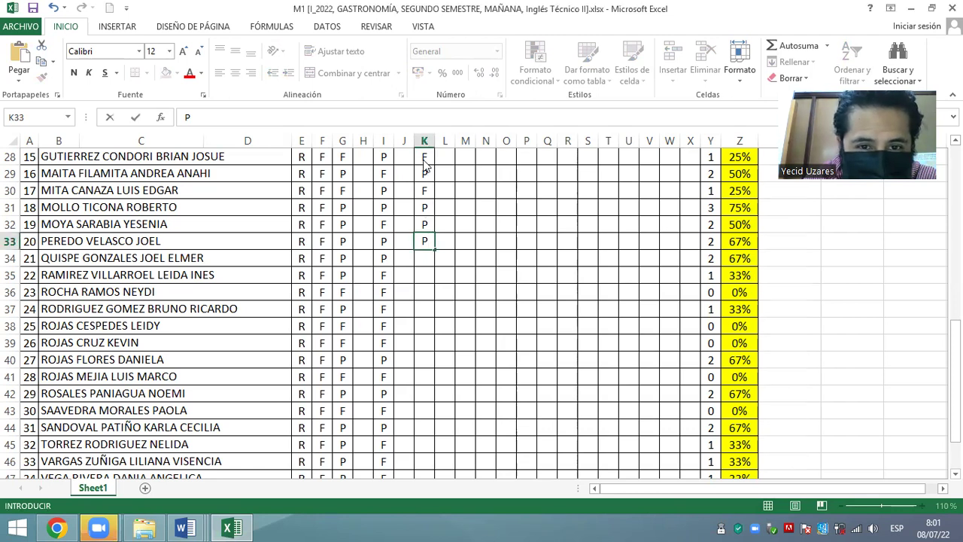
text(P)
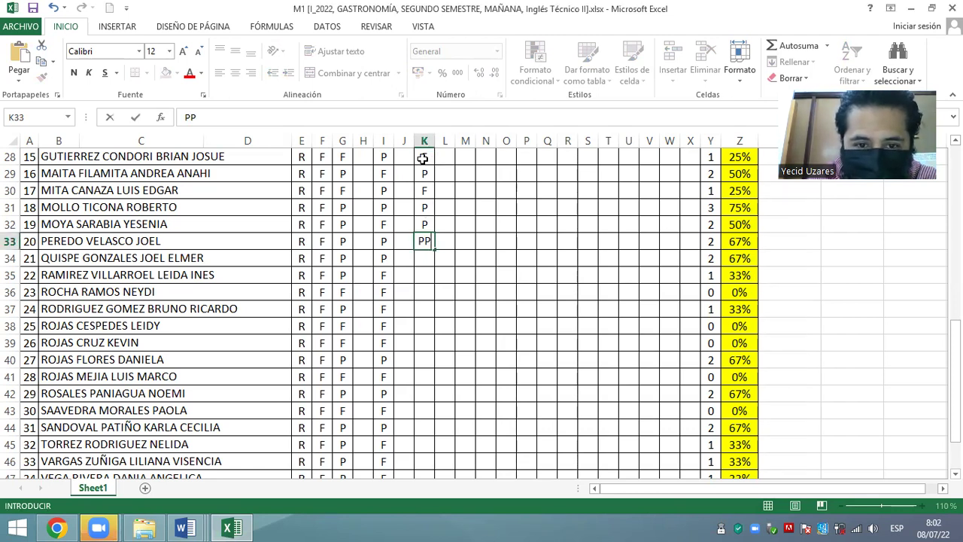
key(BackSpace)
- Change the 08/VII/22 attendance of student 15 in K28 to P and return to student 21's cell, K34
click(424, 158)
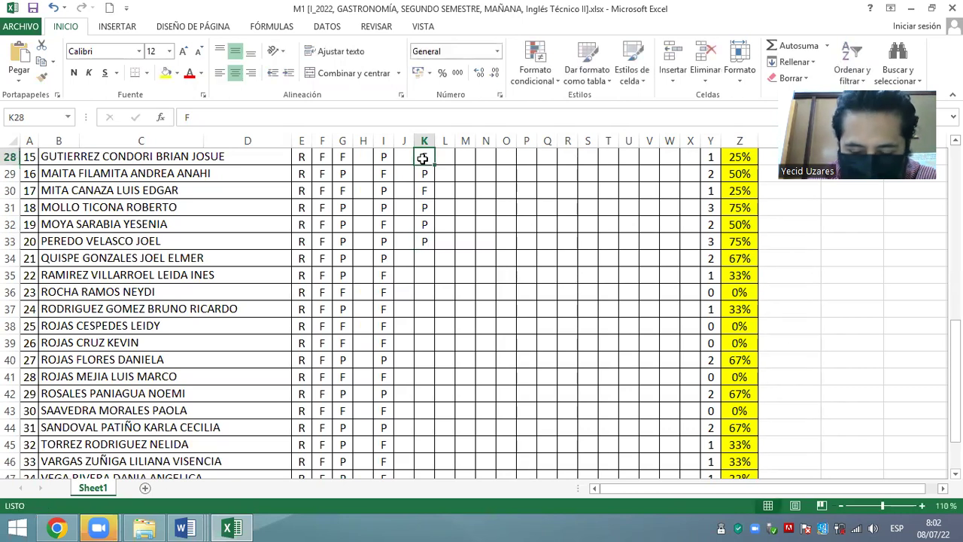
text(P)
key(Return)
key(Return)
key(Return)
key(Return)
key(Return)
key(Return)
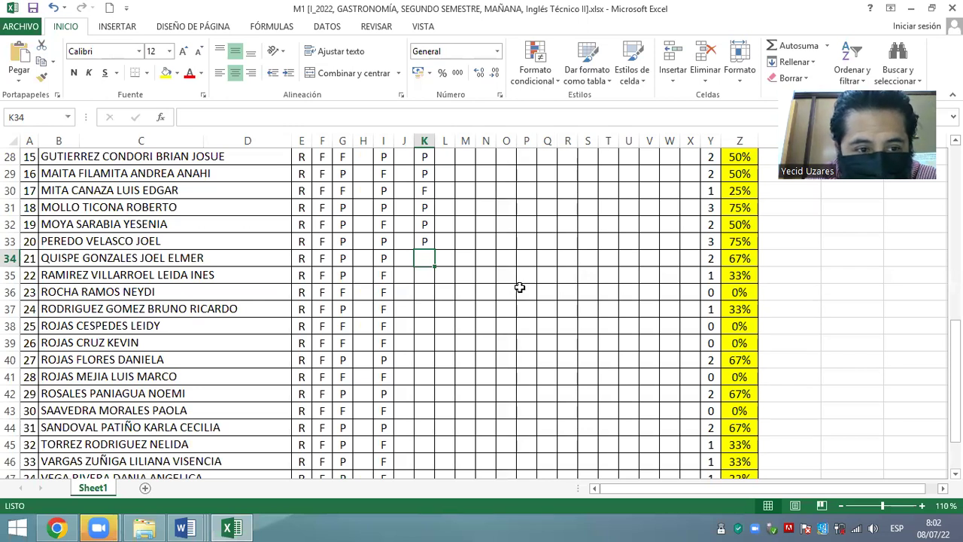
- Mark students 21 to 23 with F in the 08/VII/22 column, cells K34 to K36
scroll(512, 284, down, 1)
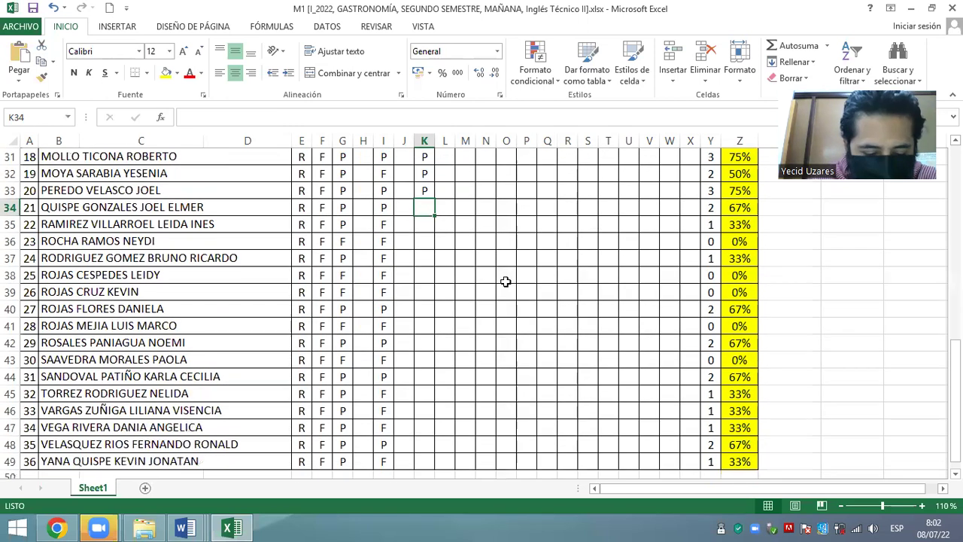
text(F)
key(Return)
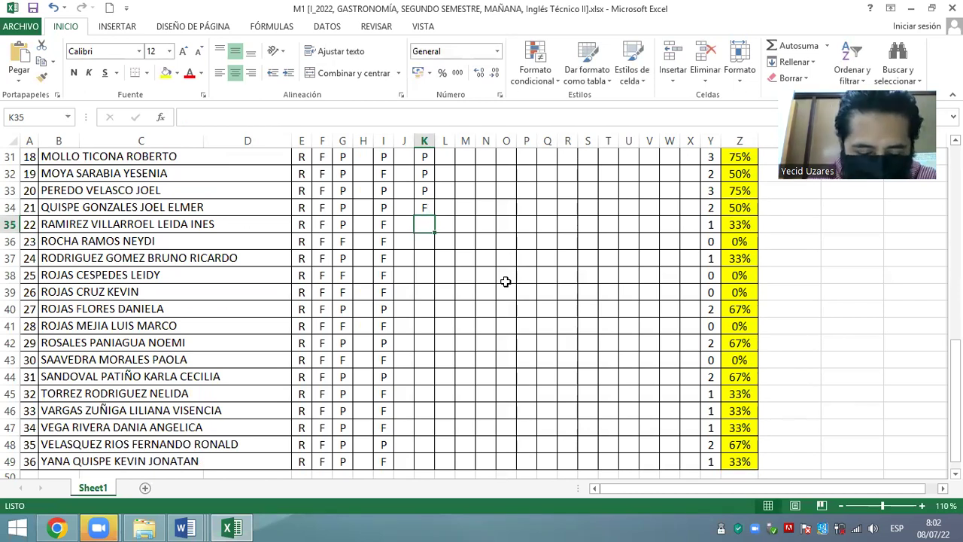
text(F)
key(Return)
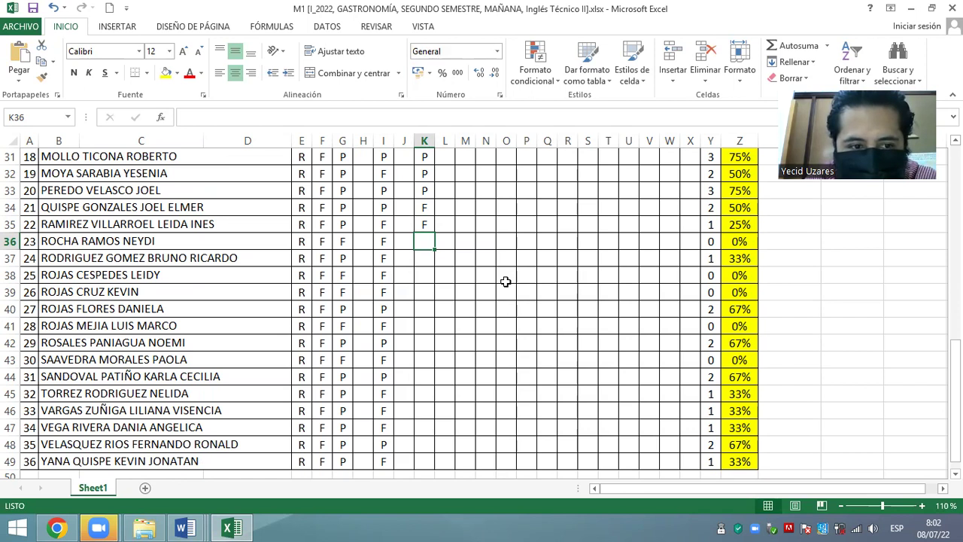
text(F)
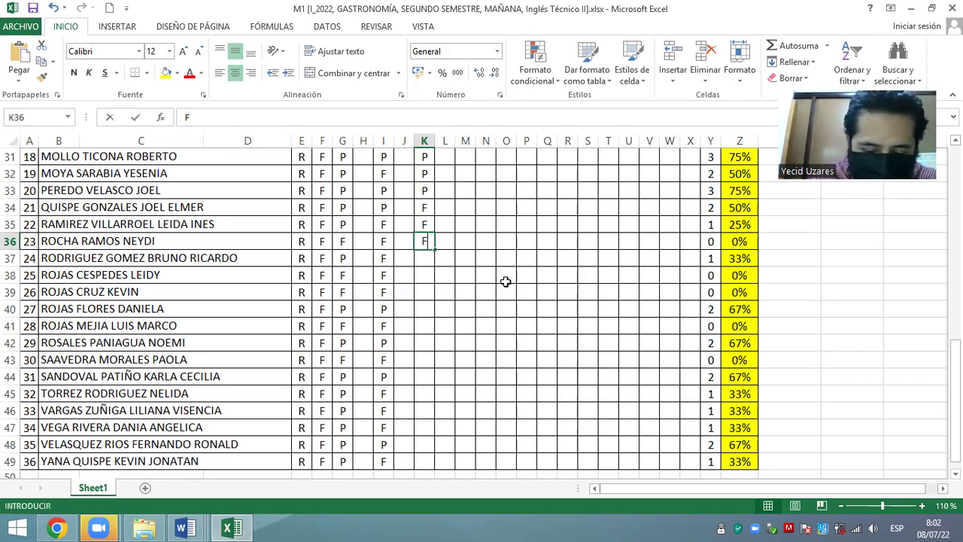
key(Return)
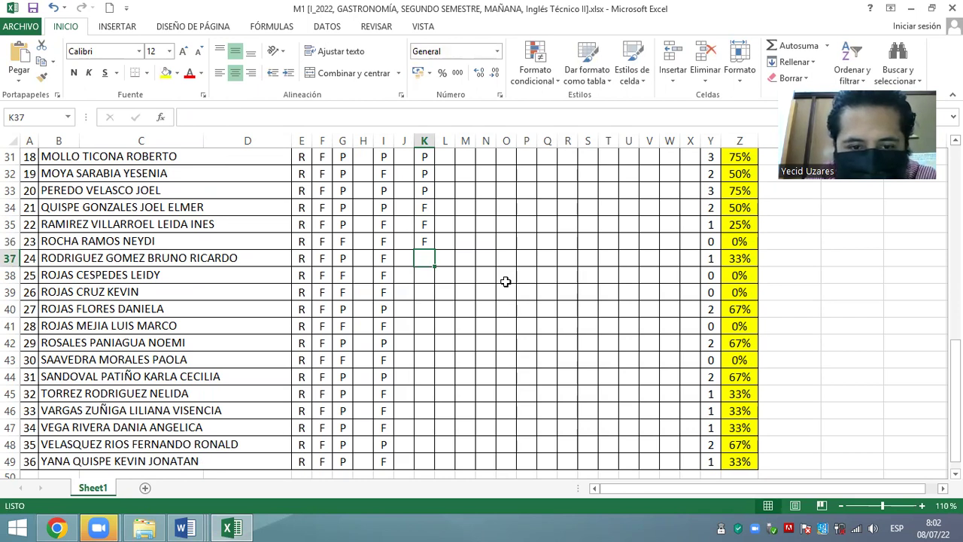
- Enter F as the 08/VII/22 attendance of students 24, 25 and 26 in K37:K39
text(F)
key(Return)
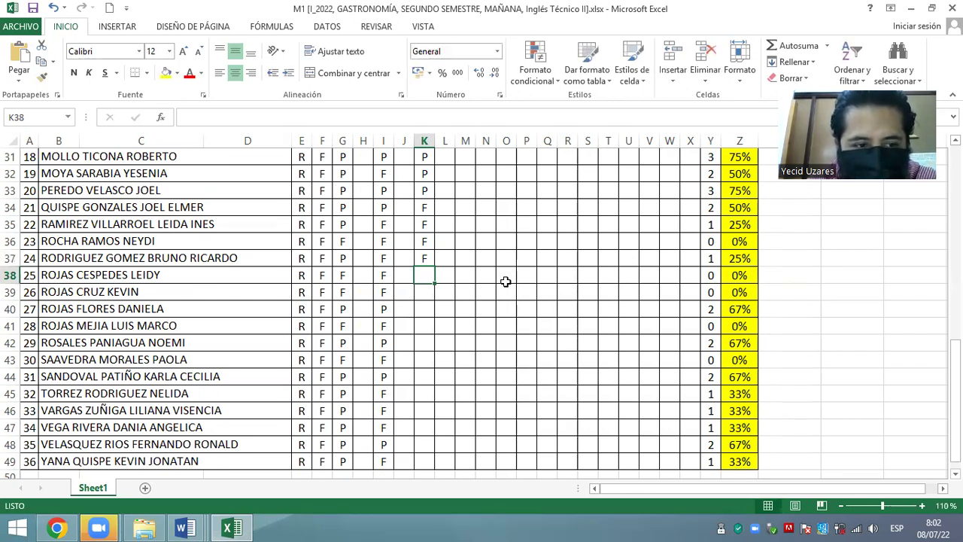
key(F2)
text(F)
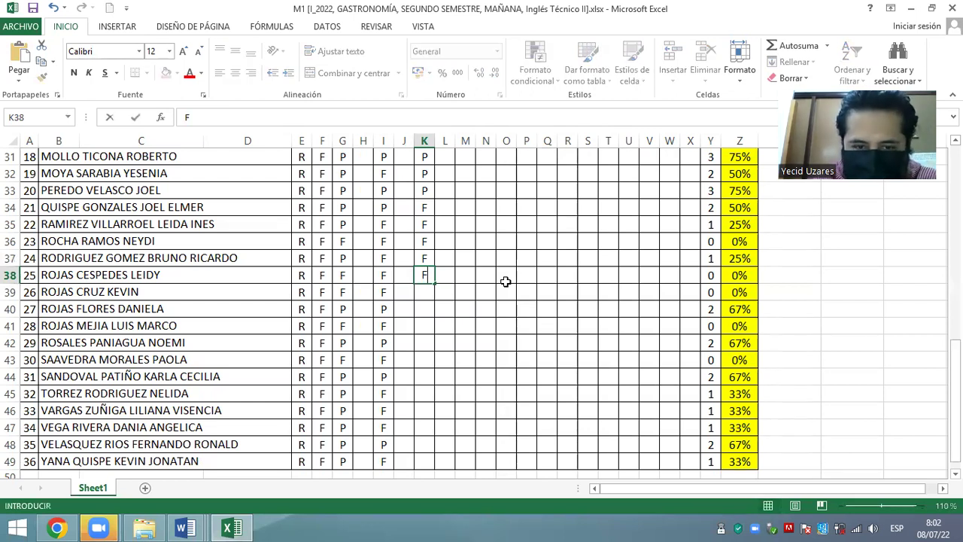
key(Return)
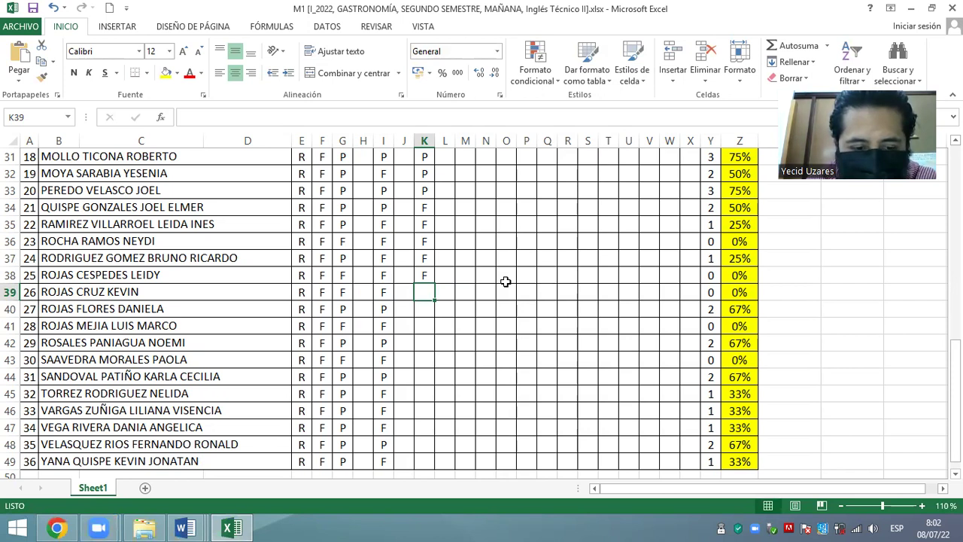
scroll(505, 281, down, 1)
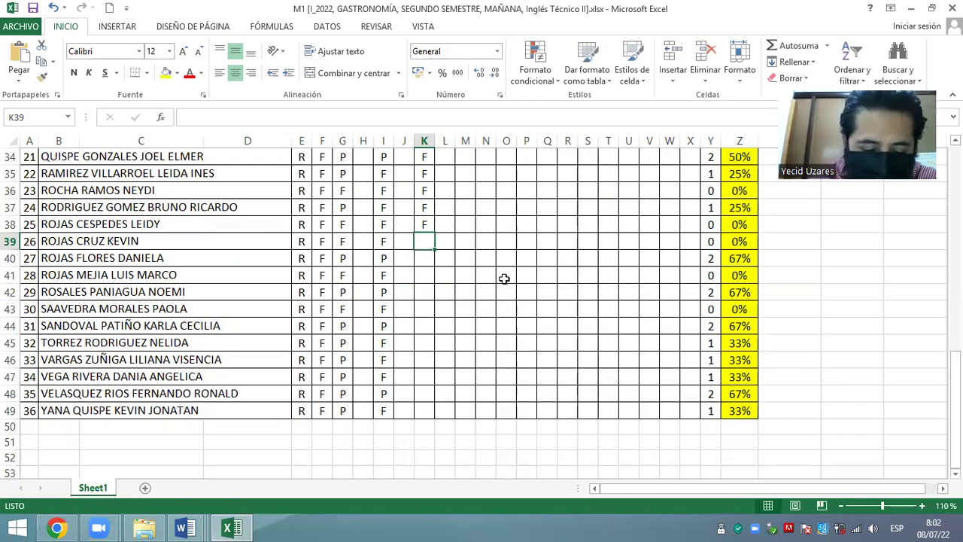
text(F)
key(Return)
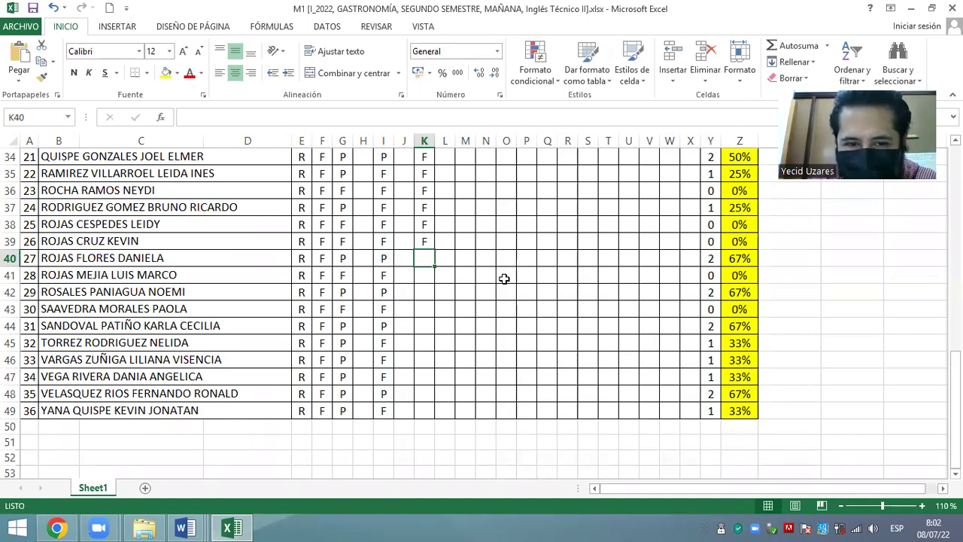
- Record the 08/VII/22 attendance for students 27 to 29 in K40:K42 as F, F and P
text(F)
key(Return)
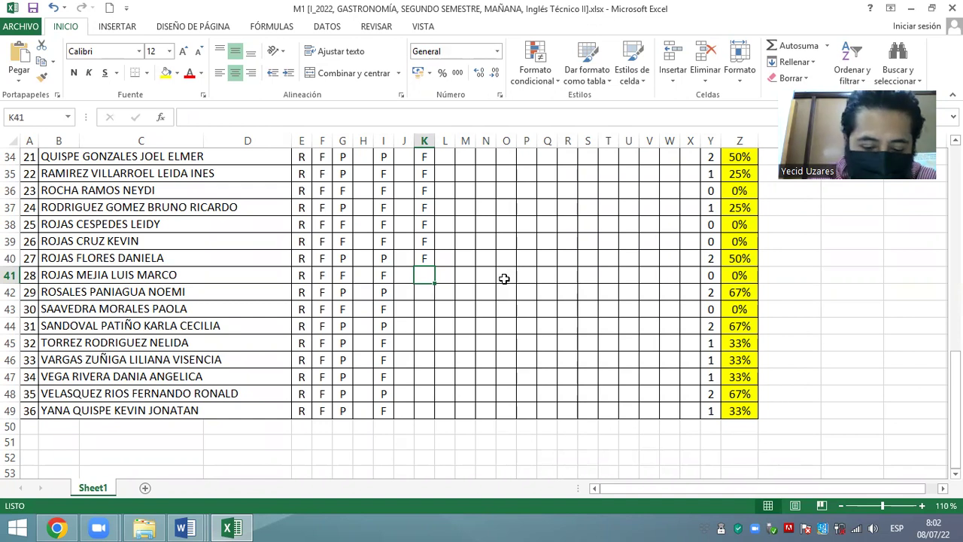
text(F)
key(Return)
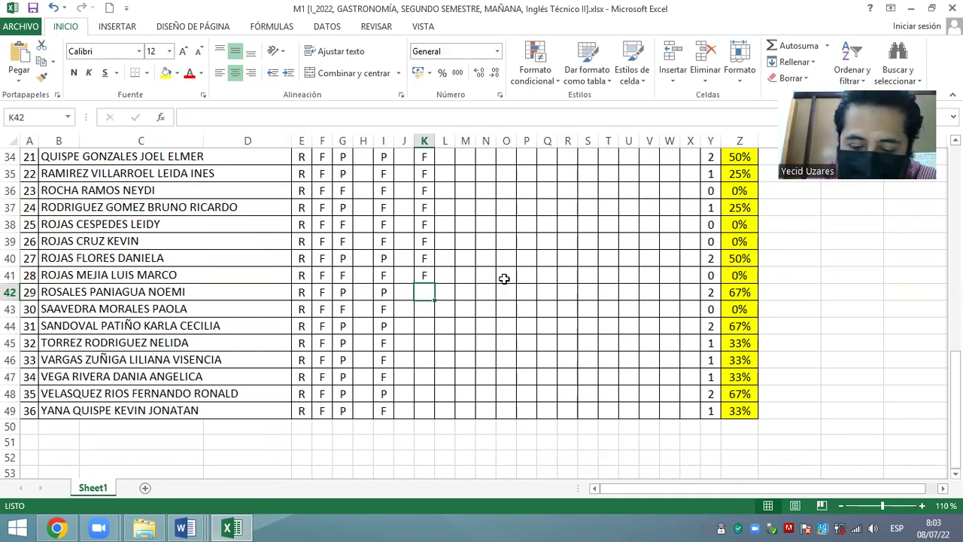
text(P)
key(Return)
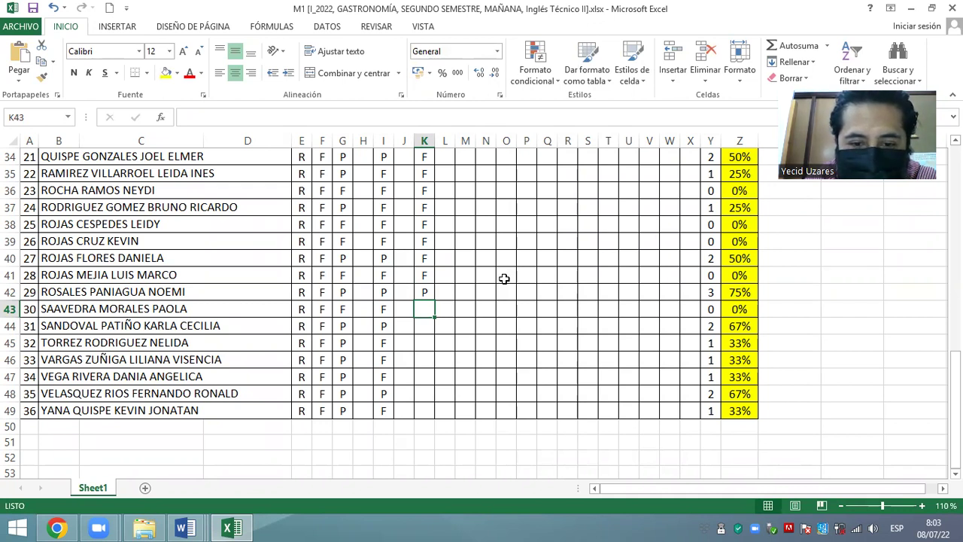
- Record the 08/VII/22 attendance for students 30 to 32 in K43:K45 as F, P and F
text(F)
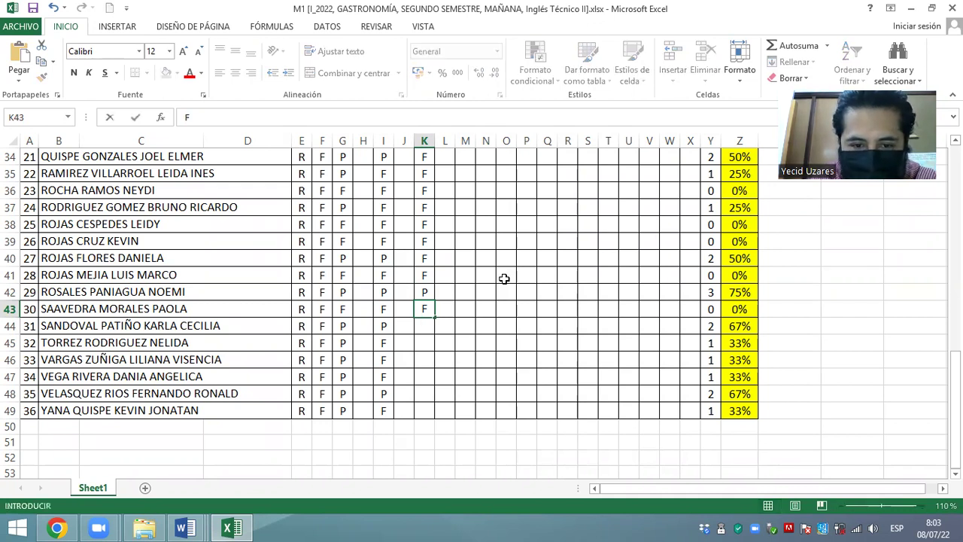
key(Return)
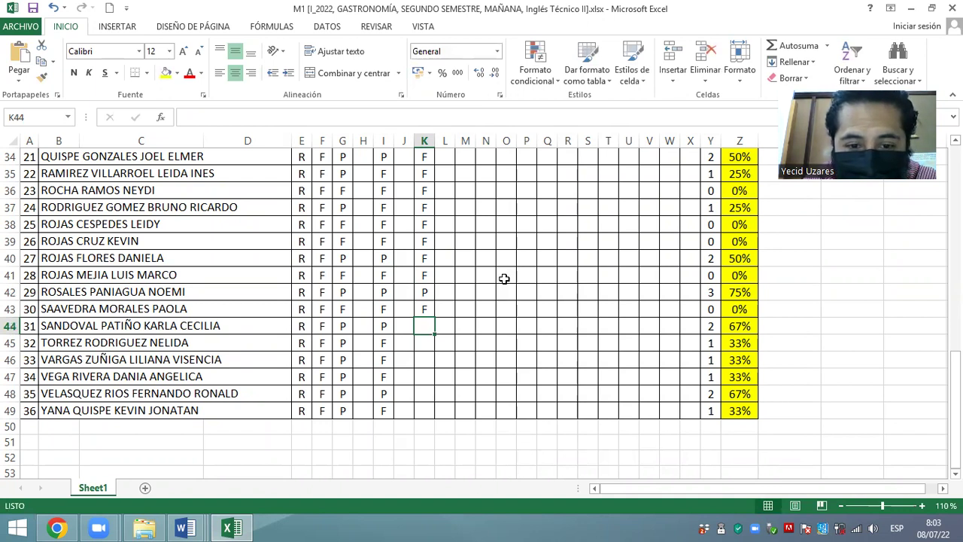
text(P)
key(Return)
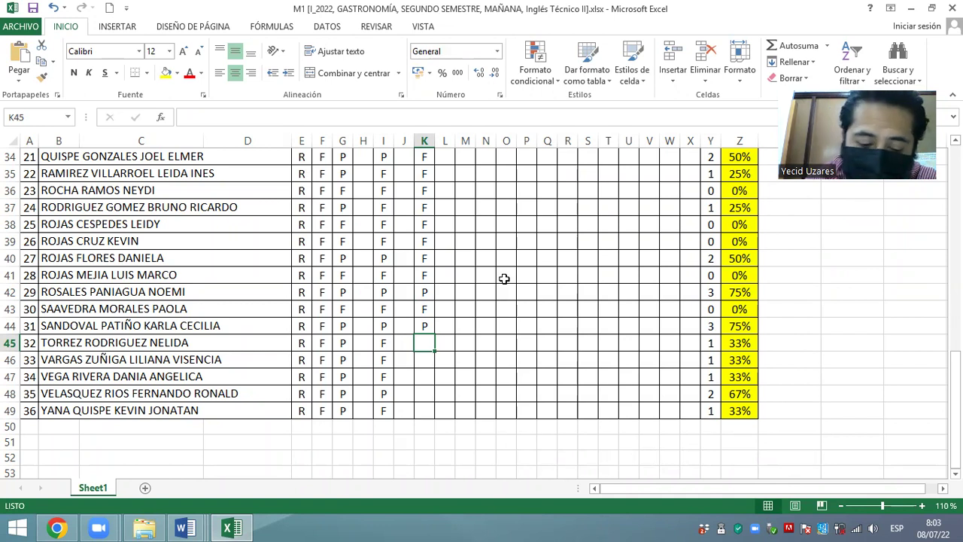
text(F)
key(Return)
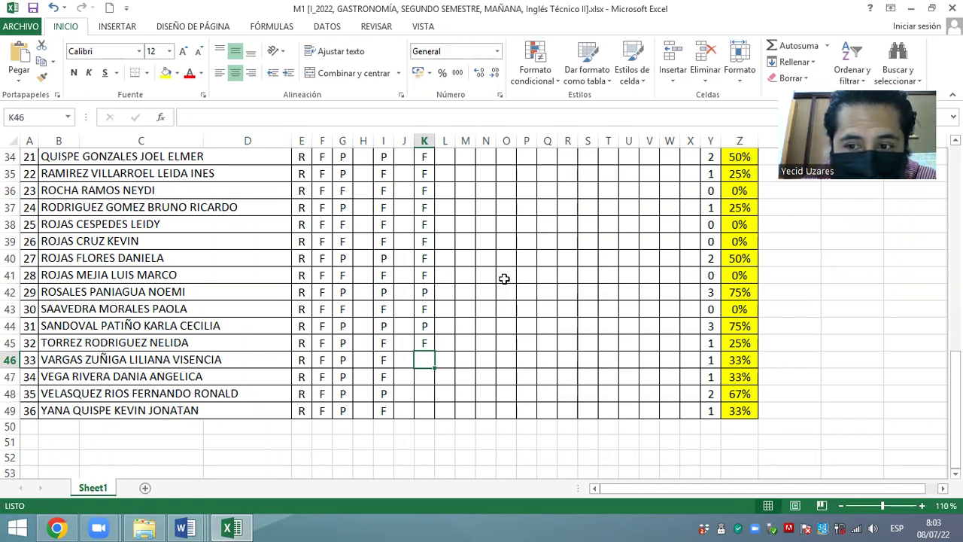
- Complete the 08/VII/22 column for students 33 to 36 in K46:K49 with F, P, F and F
text(F)
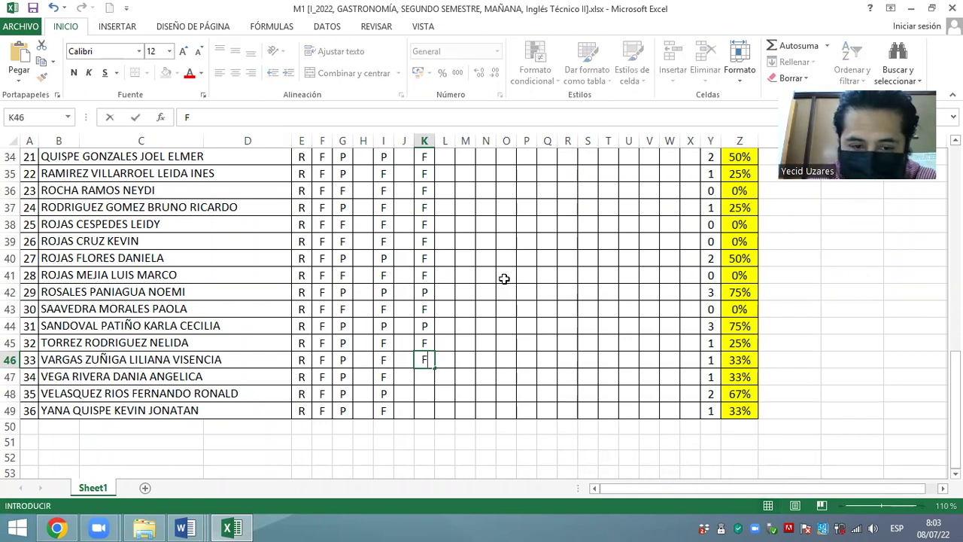
key(Return)
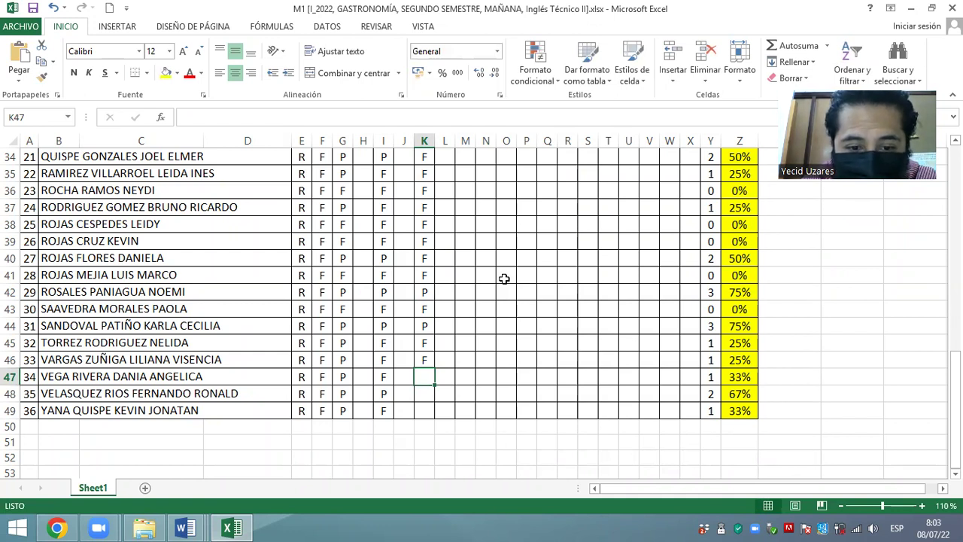
text(P)
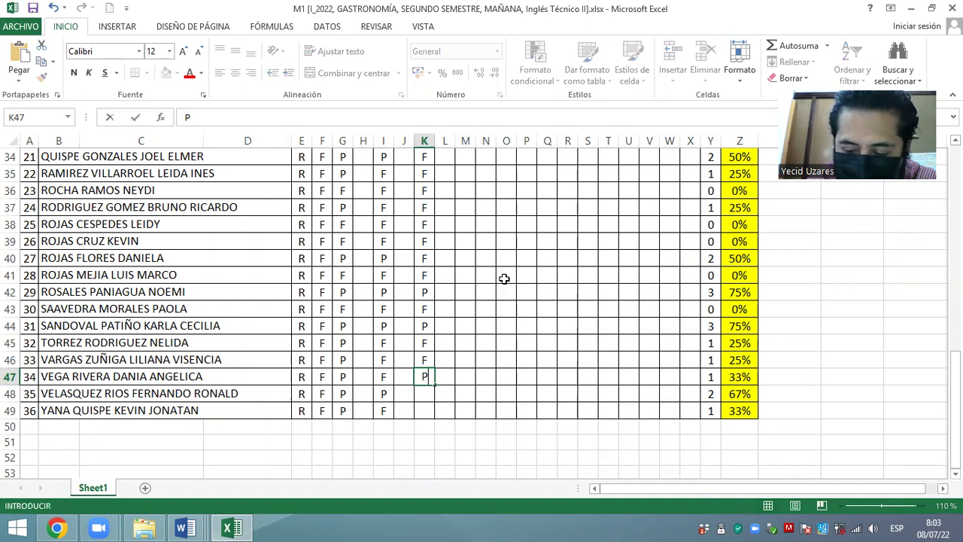
key(Return)
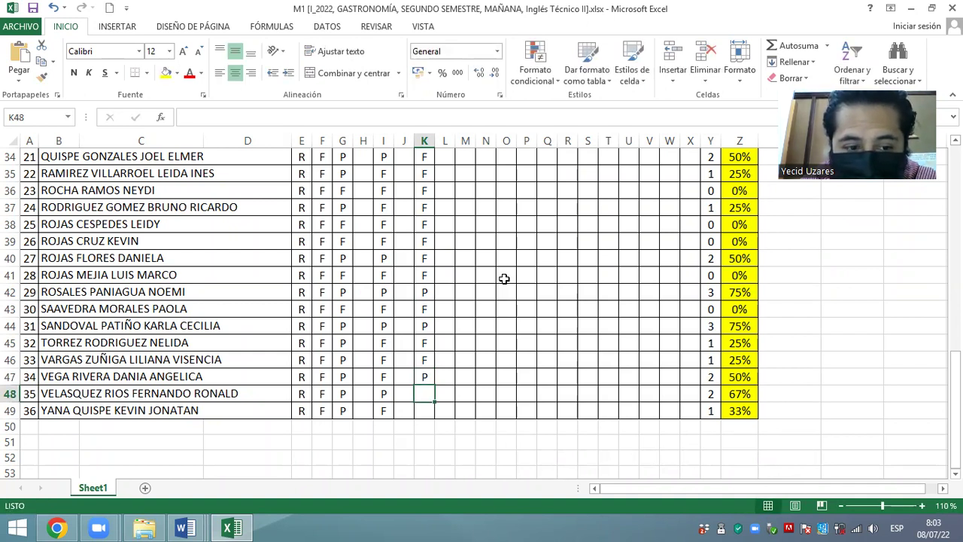
text(F)
key(Return)
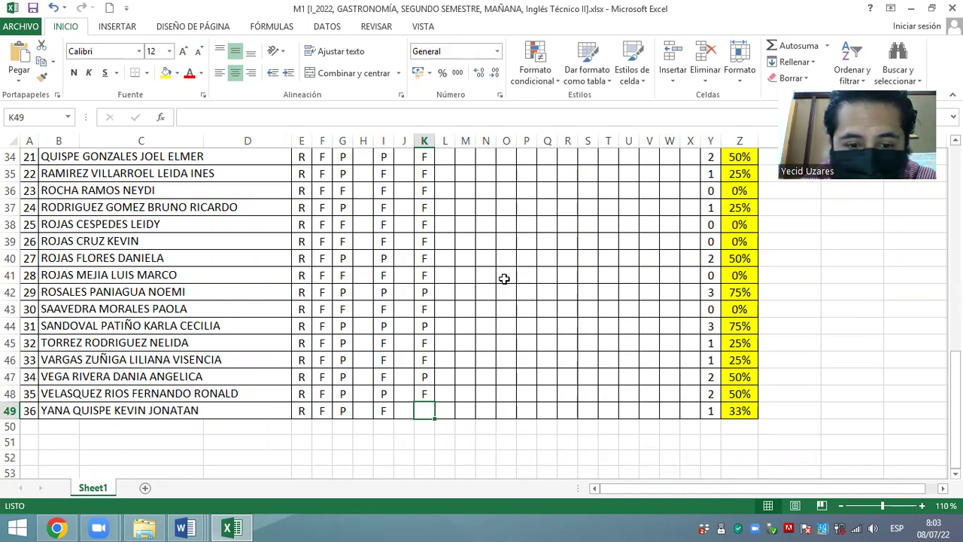
text(F)
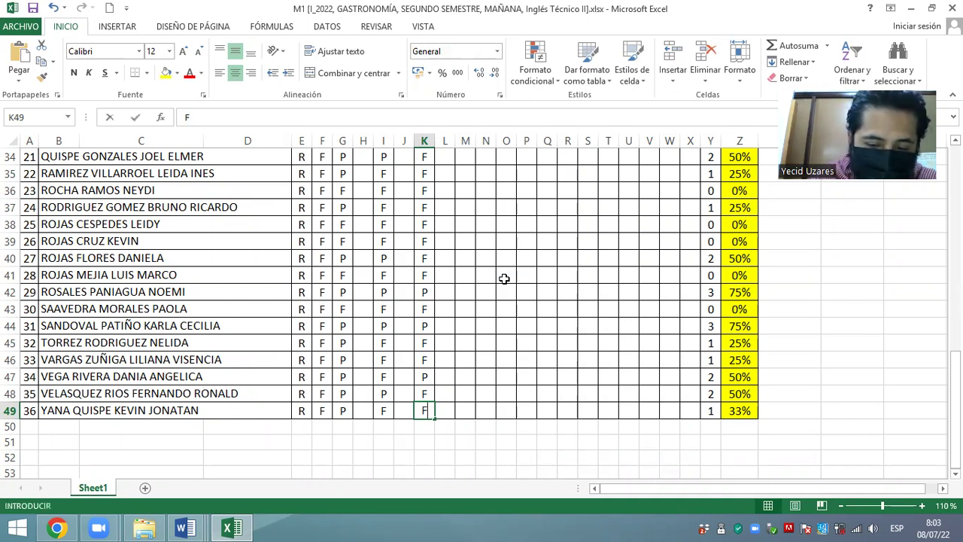
key(Return)
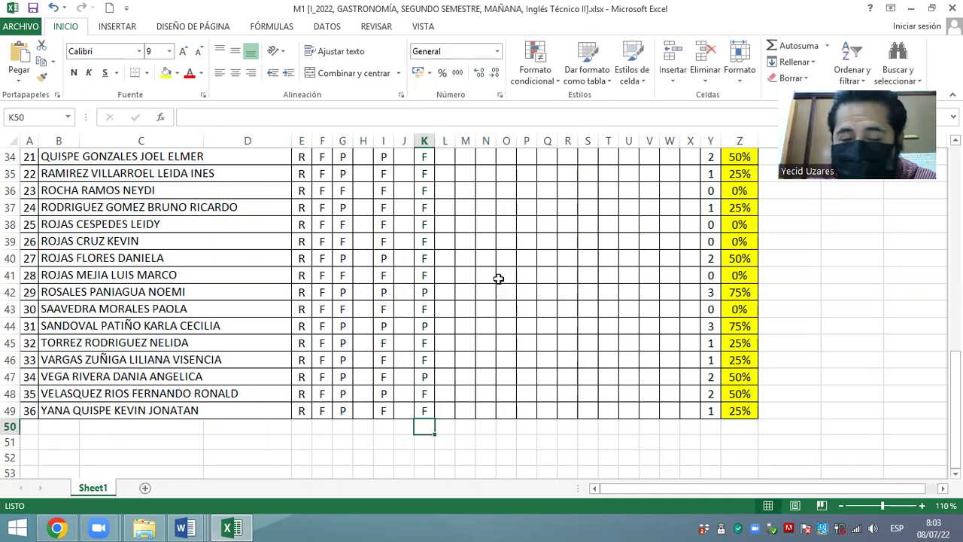
- Go back to the start of the student list and select student 1's 08/VII/22 entry in K14
click(425, 290)
scroll(423, 294, up, 6)
scroll(422, 293, up, 2)
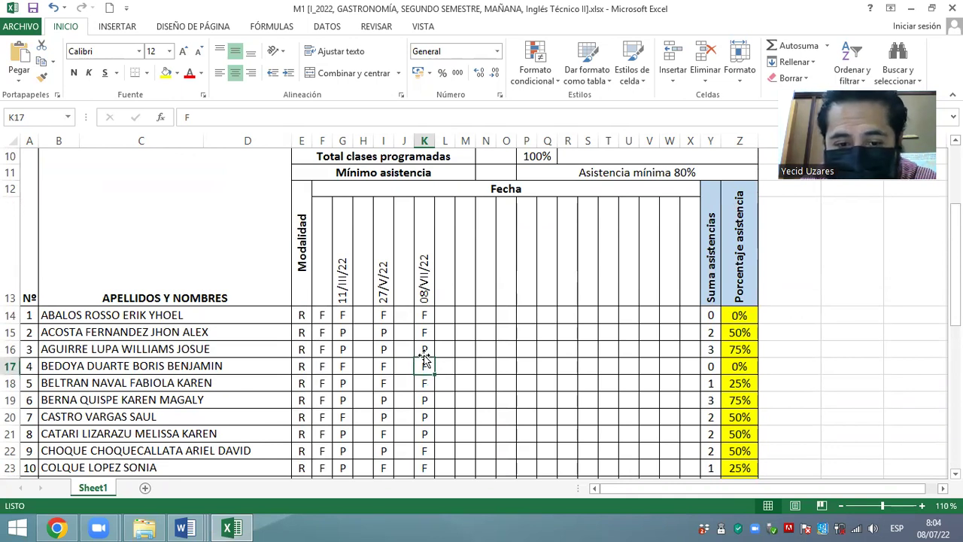
click(423, 315)
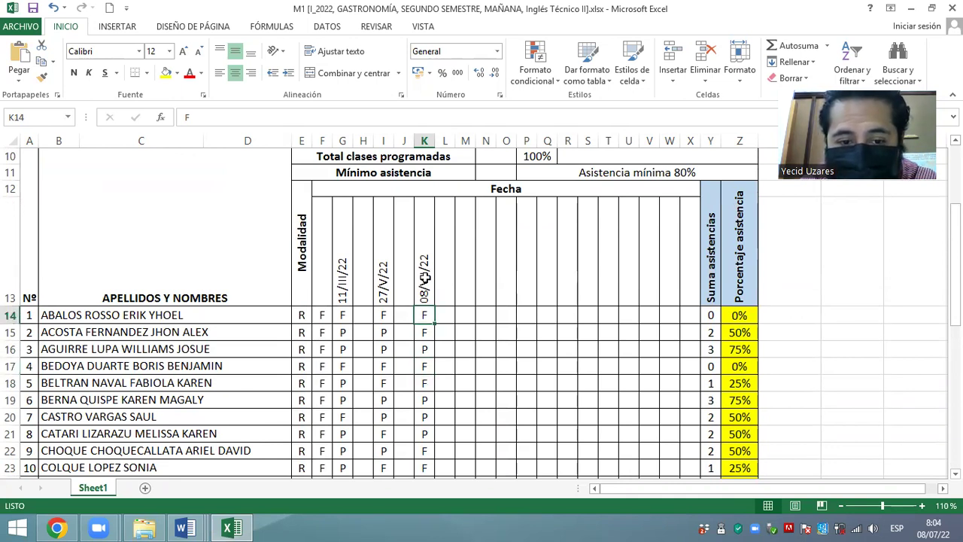
- Select student 2's 08/VII/22 entry in K15 and save the attendance workbook
click(425, 334)
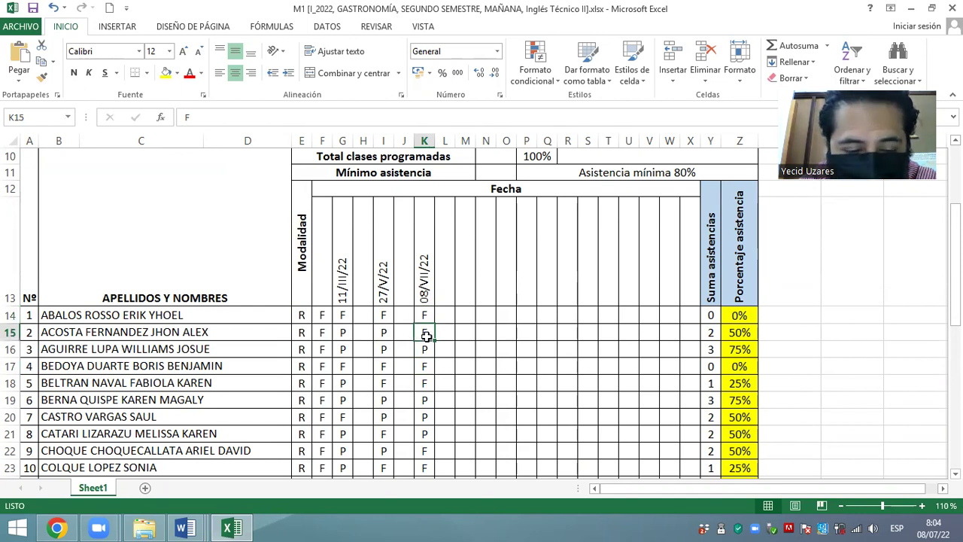
scroll(425, 339, down, 1)
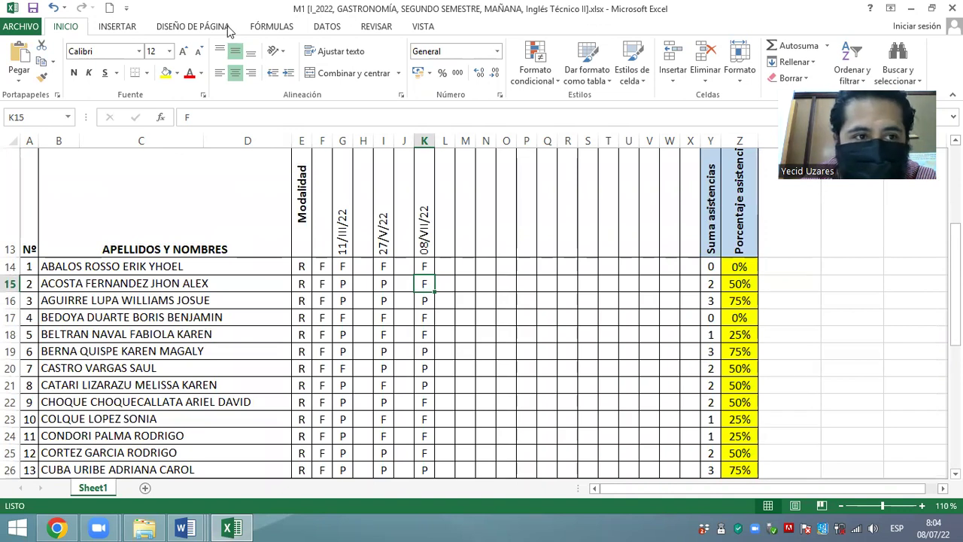
click(32, 9)
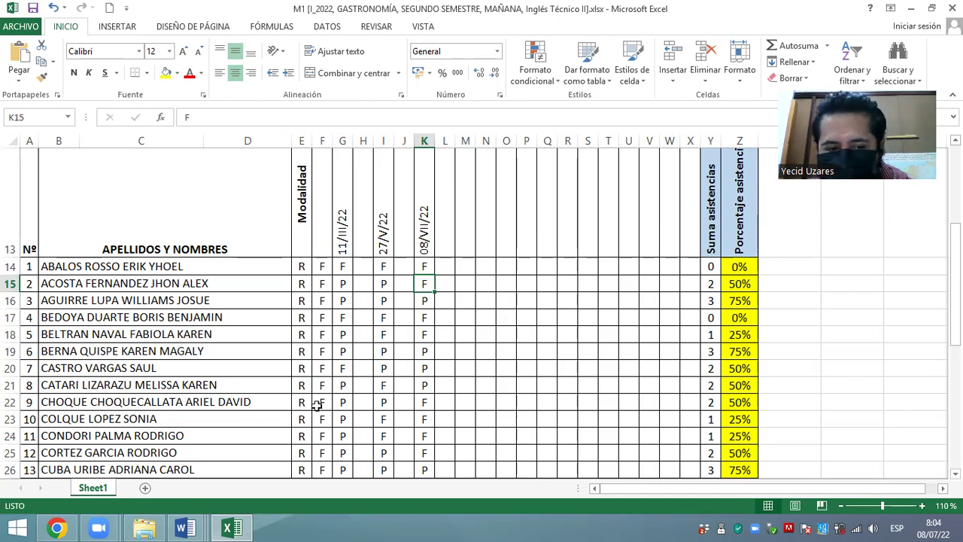
- Switch to International foods.docx in Word and find the Asian recipes section, looking through the neighbouring South American dishes
mouse_move(187, 528)
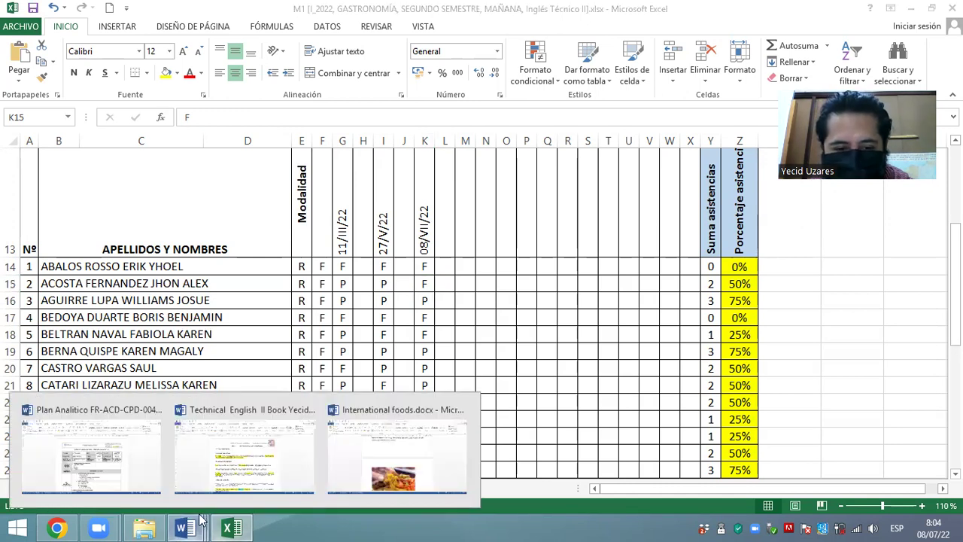
click(382, 451)
scroll(472, 338, up, 6)
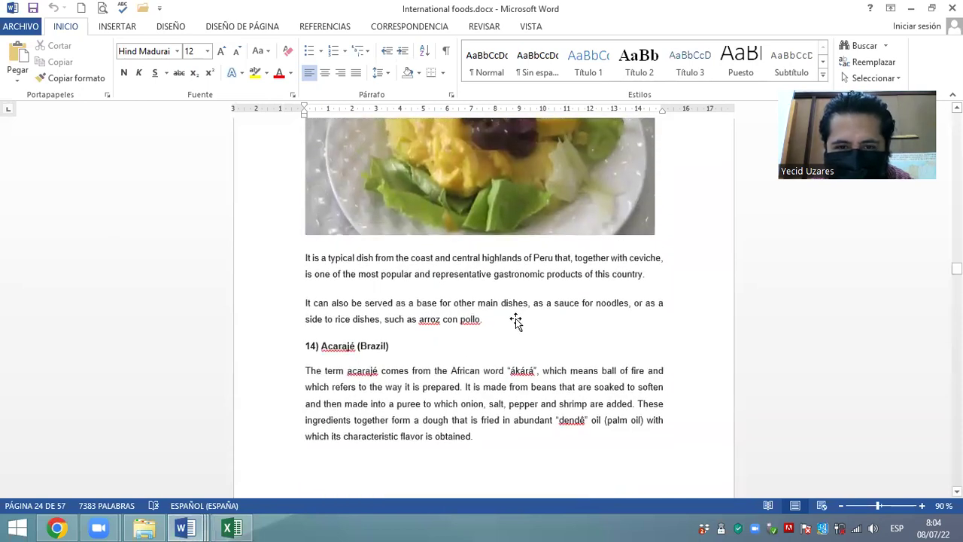
scroll(518, 319, up, 6)
scroll(520, 318, up, 10)
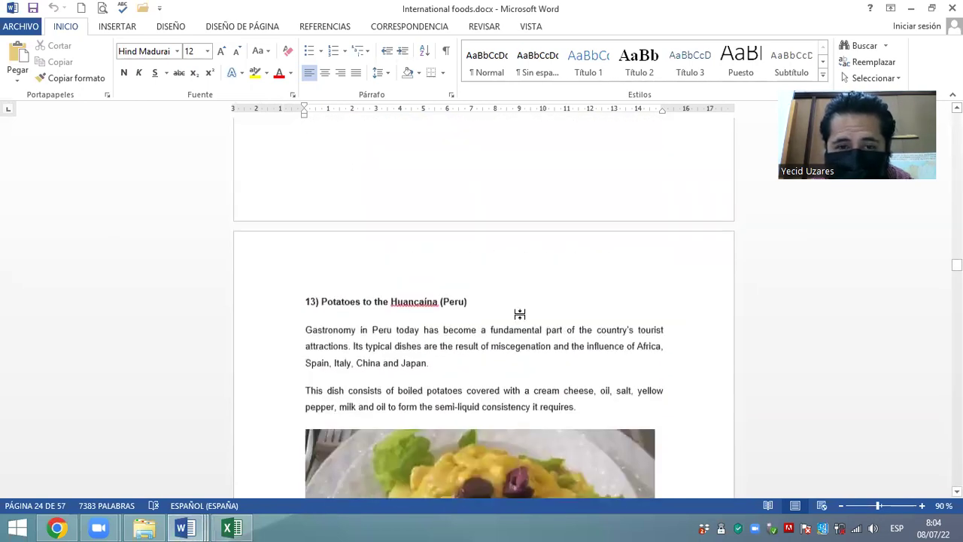
scroll(523, 314, up, 1)
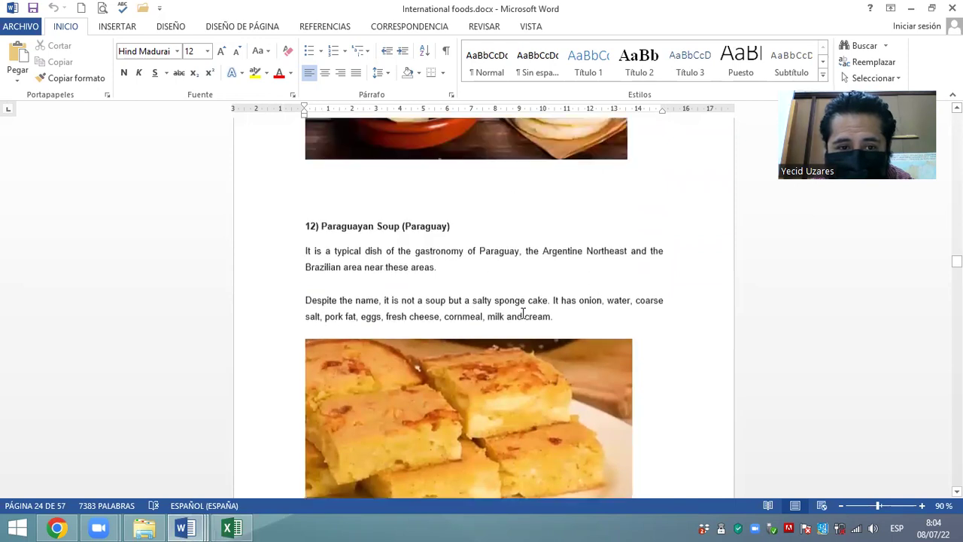
scroll(524, 311, down, 3)
scroll(525, 305, down, 18)
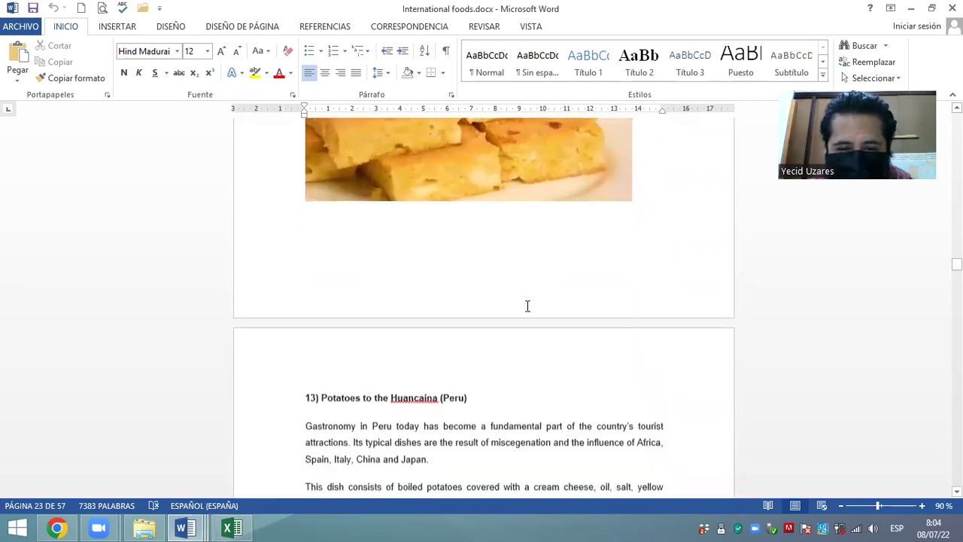
scroll(531, 307, down, 12)
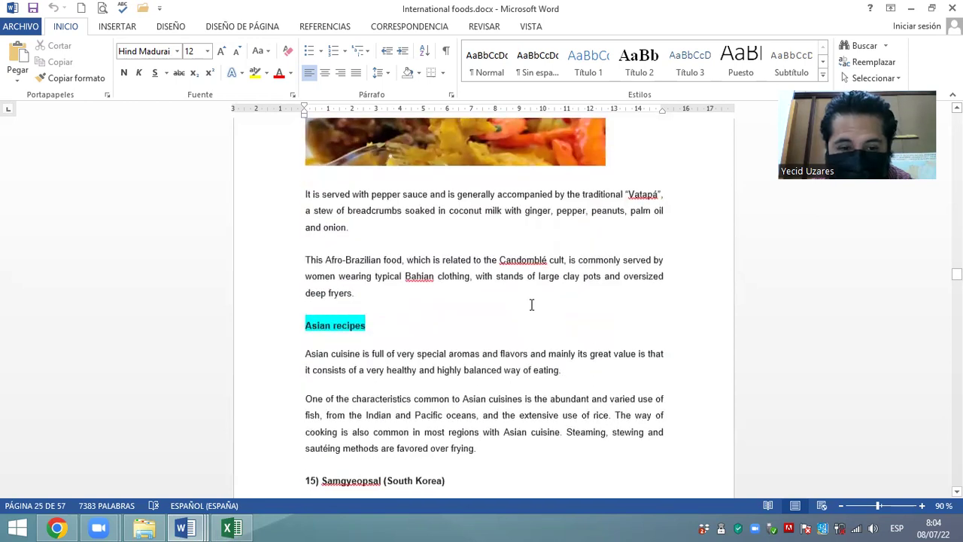
scroll(516, 301, down, 3)
scroll(445, 290, down, 3)
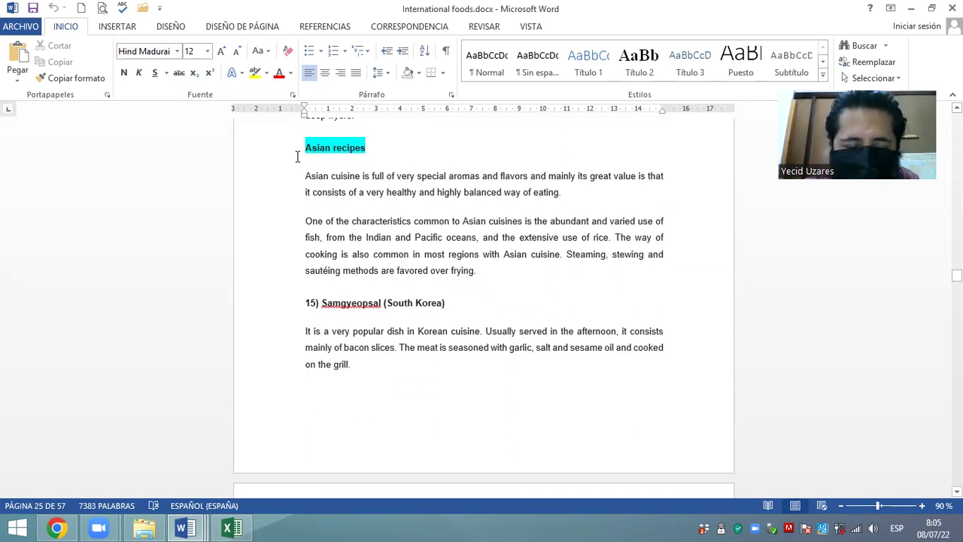
- Examine the Asian recipes heading and its two introductory paragraphs at 120% zoom, temporarily selecting the heading and passages being read
click(921, 507)
click(921, 507)
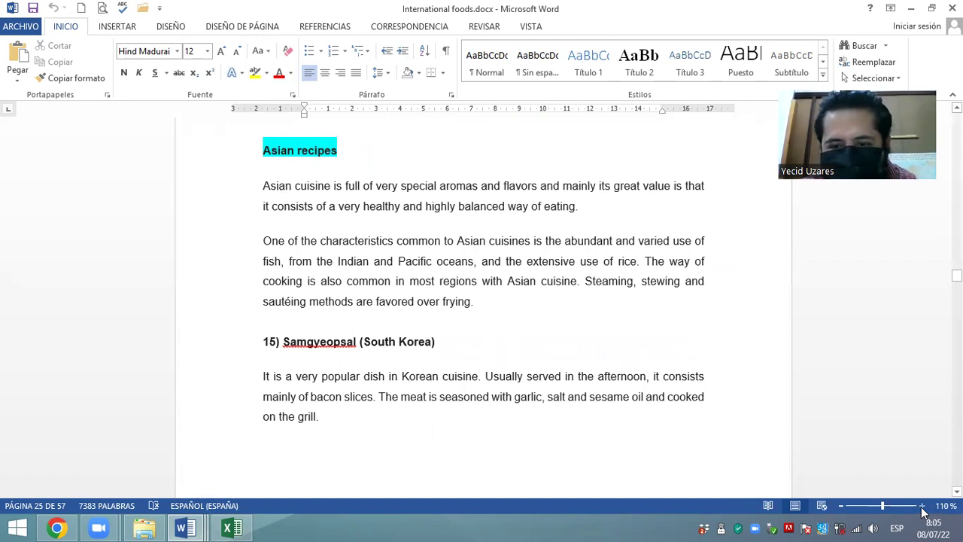
click(921, 506)
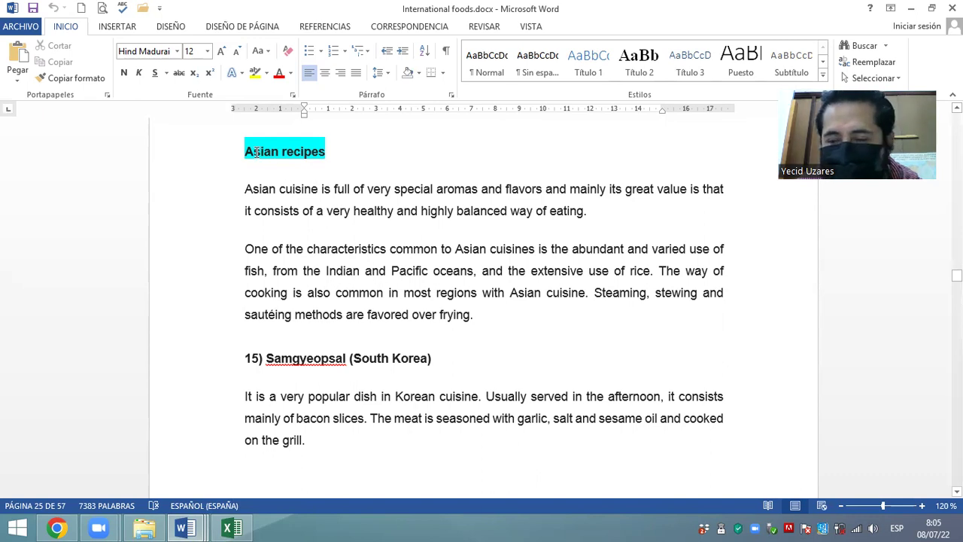
click(210, 160)
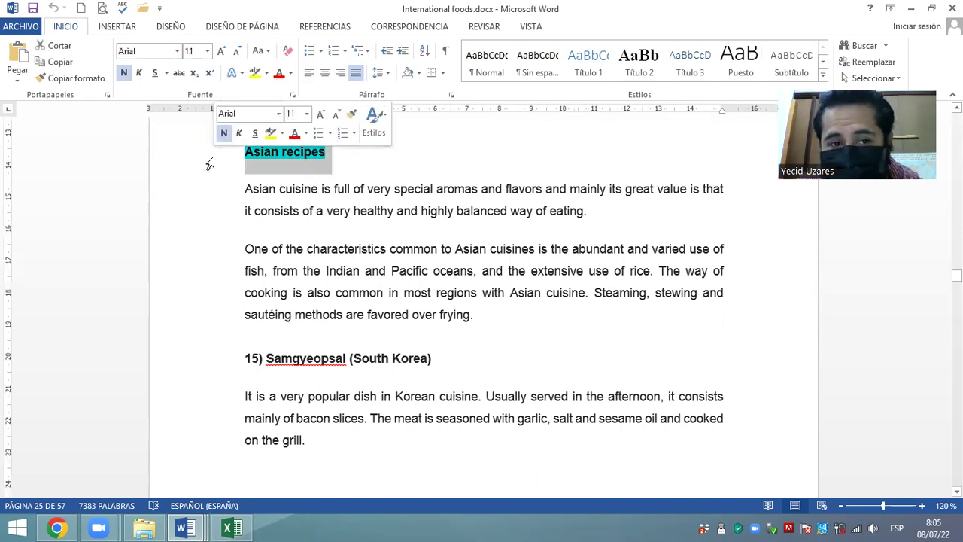
drag(214, 199, 275, 226)
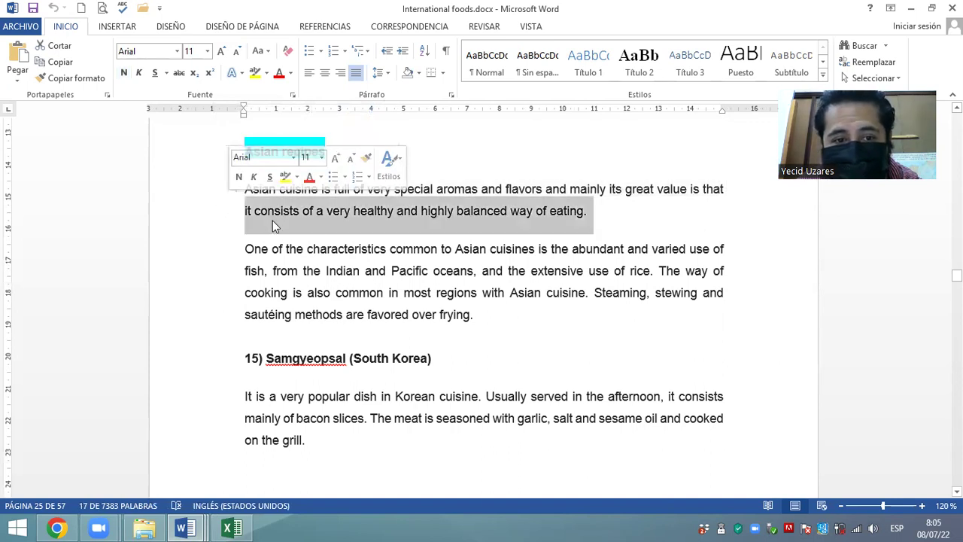
click(510, 246)
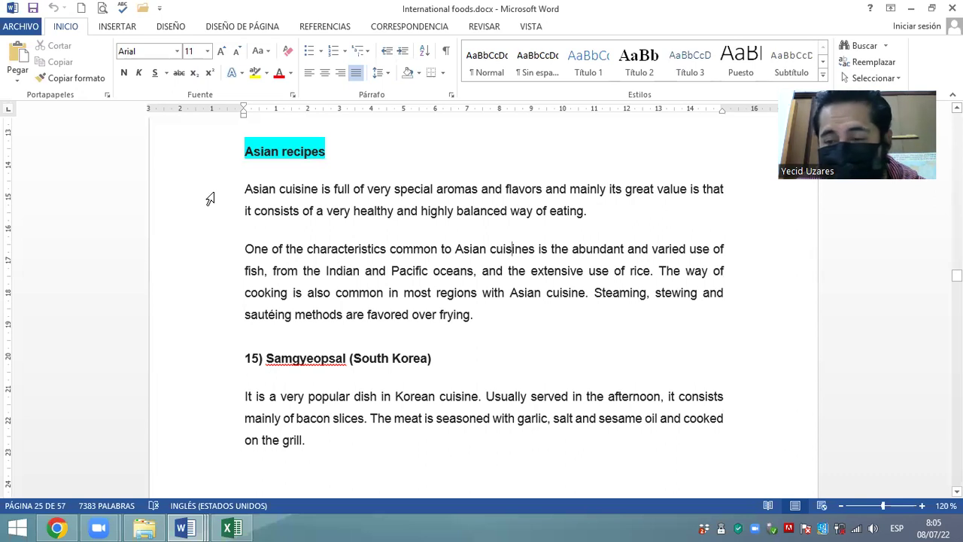
drag(210, 199, 242, 291)
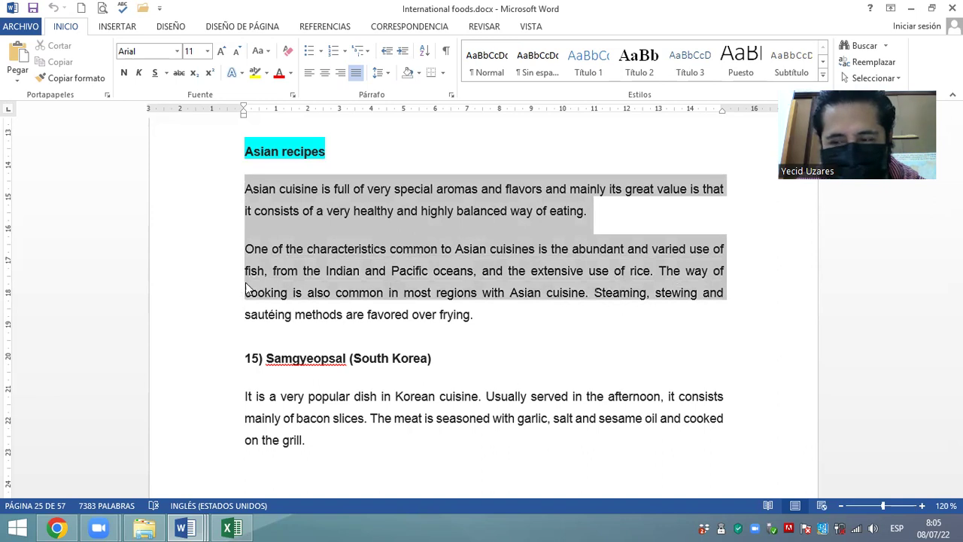
click(559, 231)
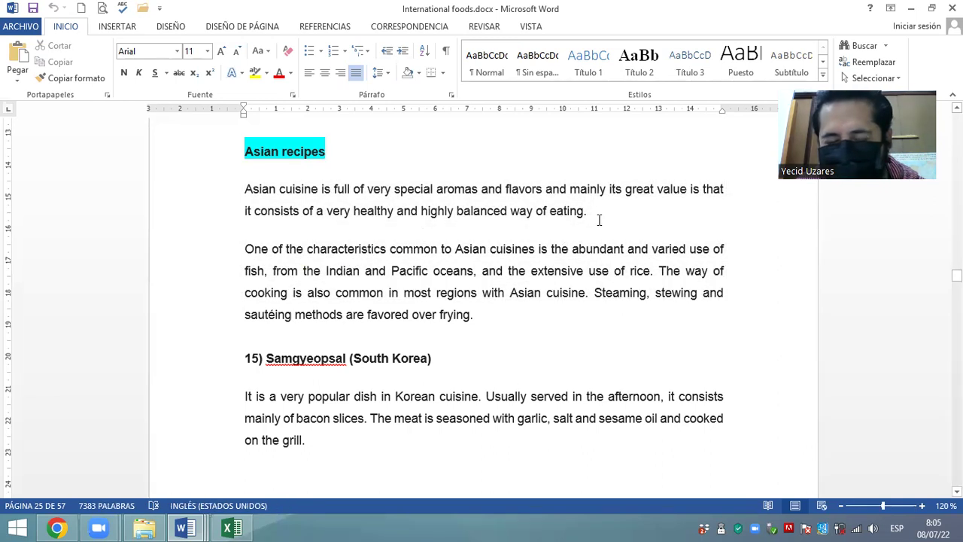